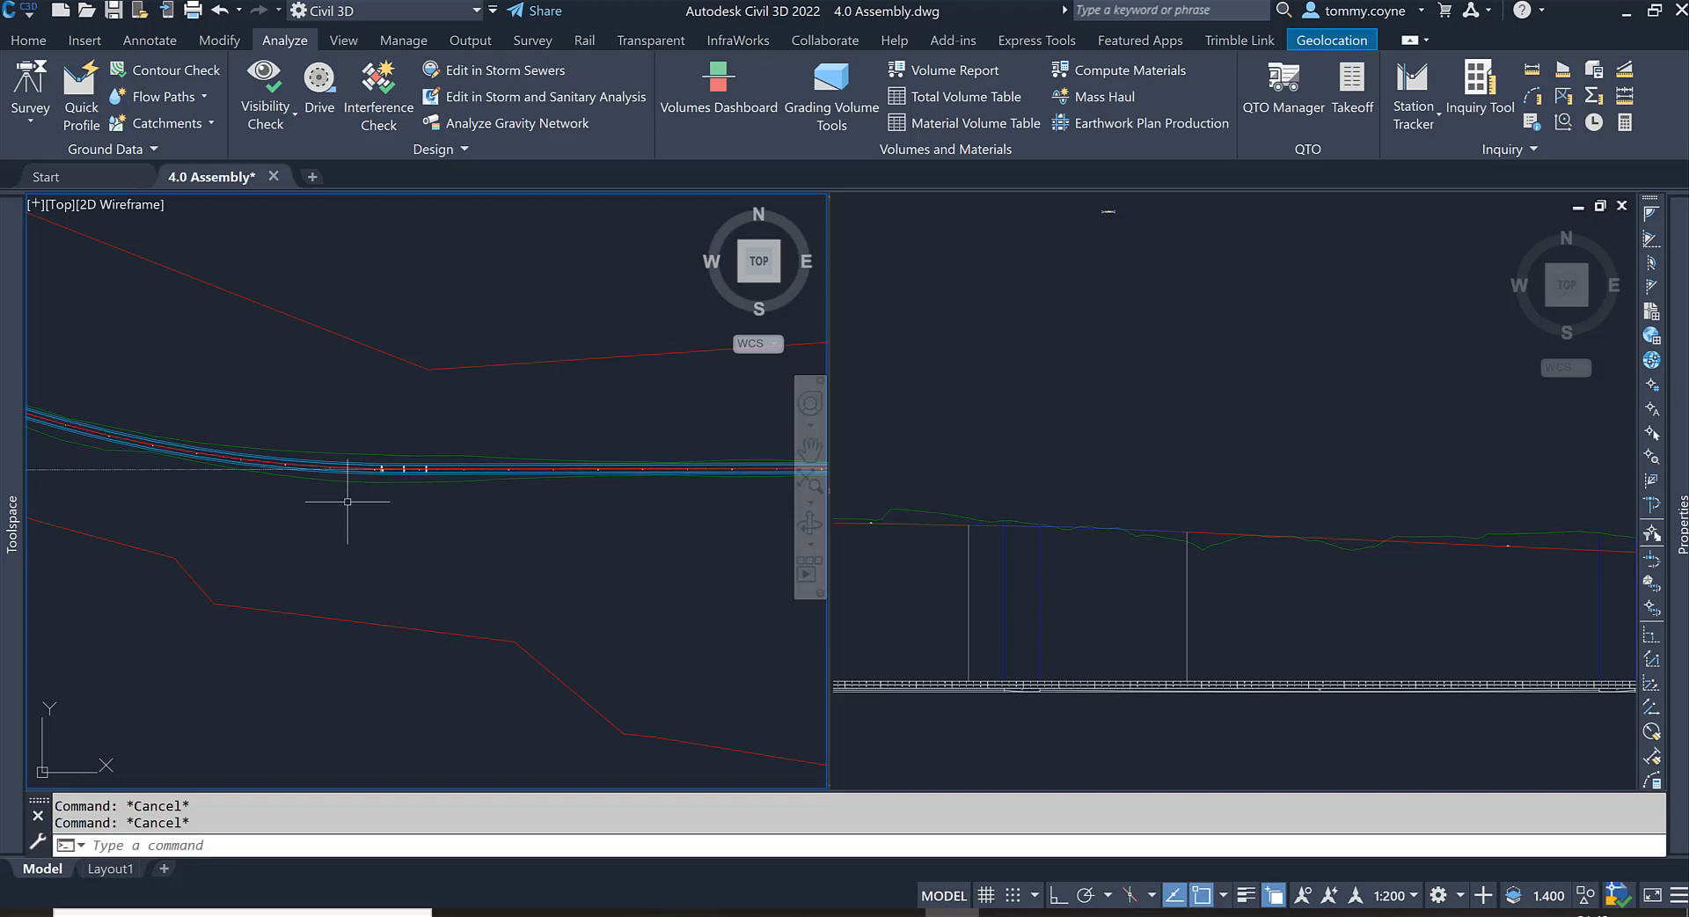
Set the code set style of the Road 1 corridor to Plan View (with Links shown)
scroll(351, 503, "down", 2)
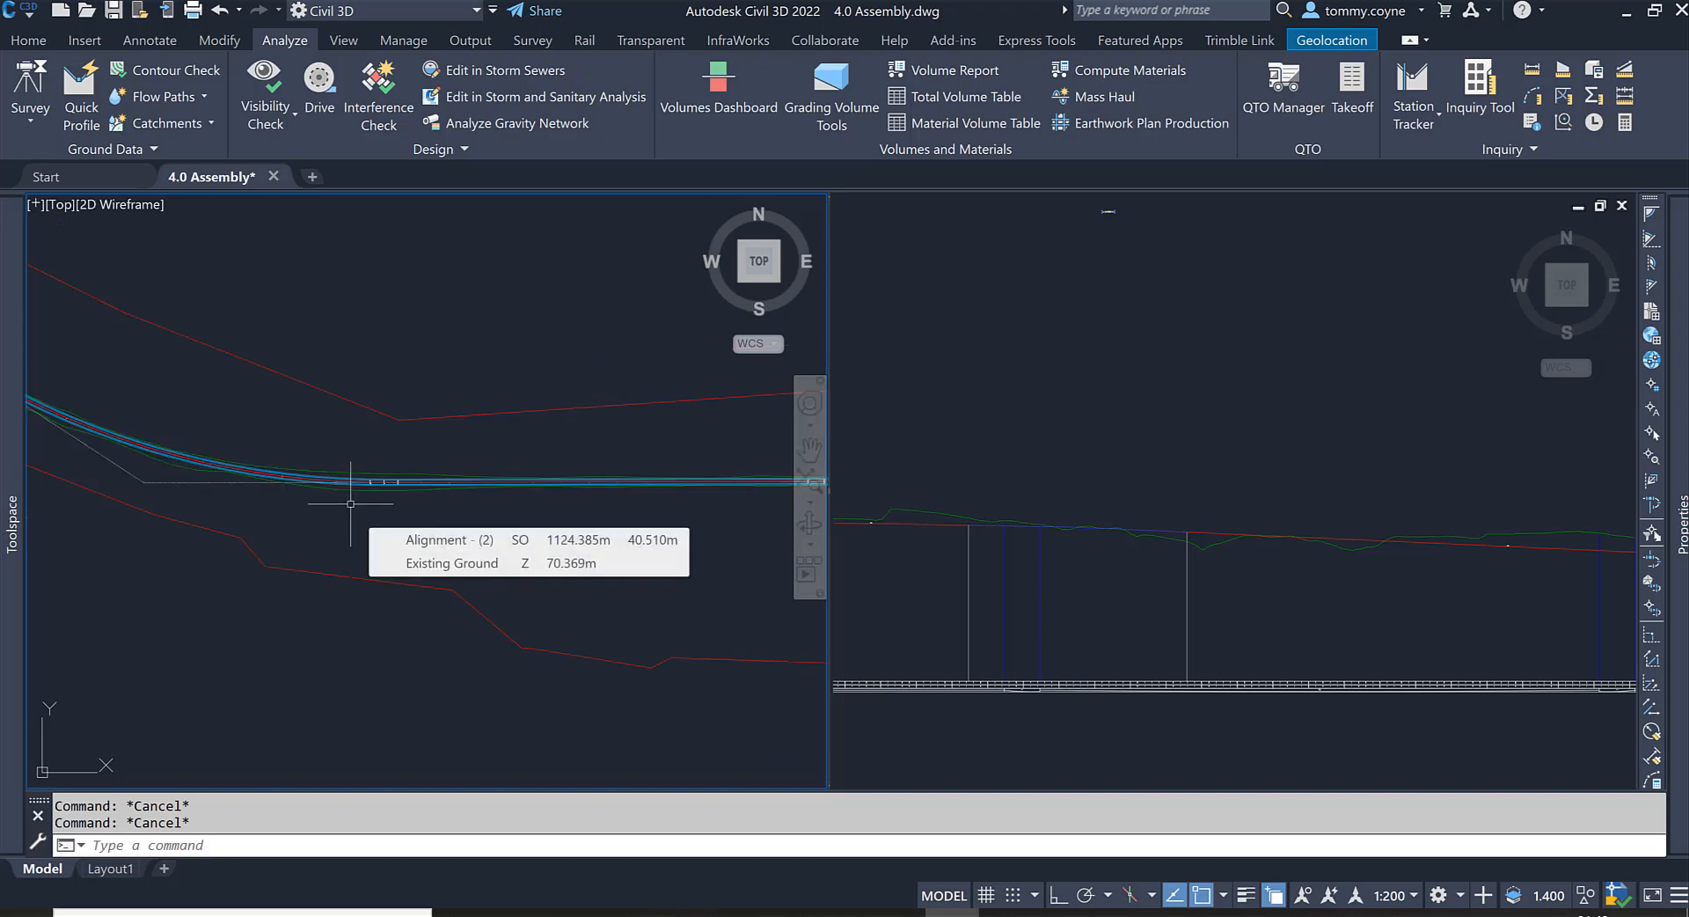
middle_click_drag(351, 503, 391, 538)
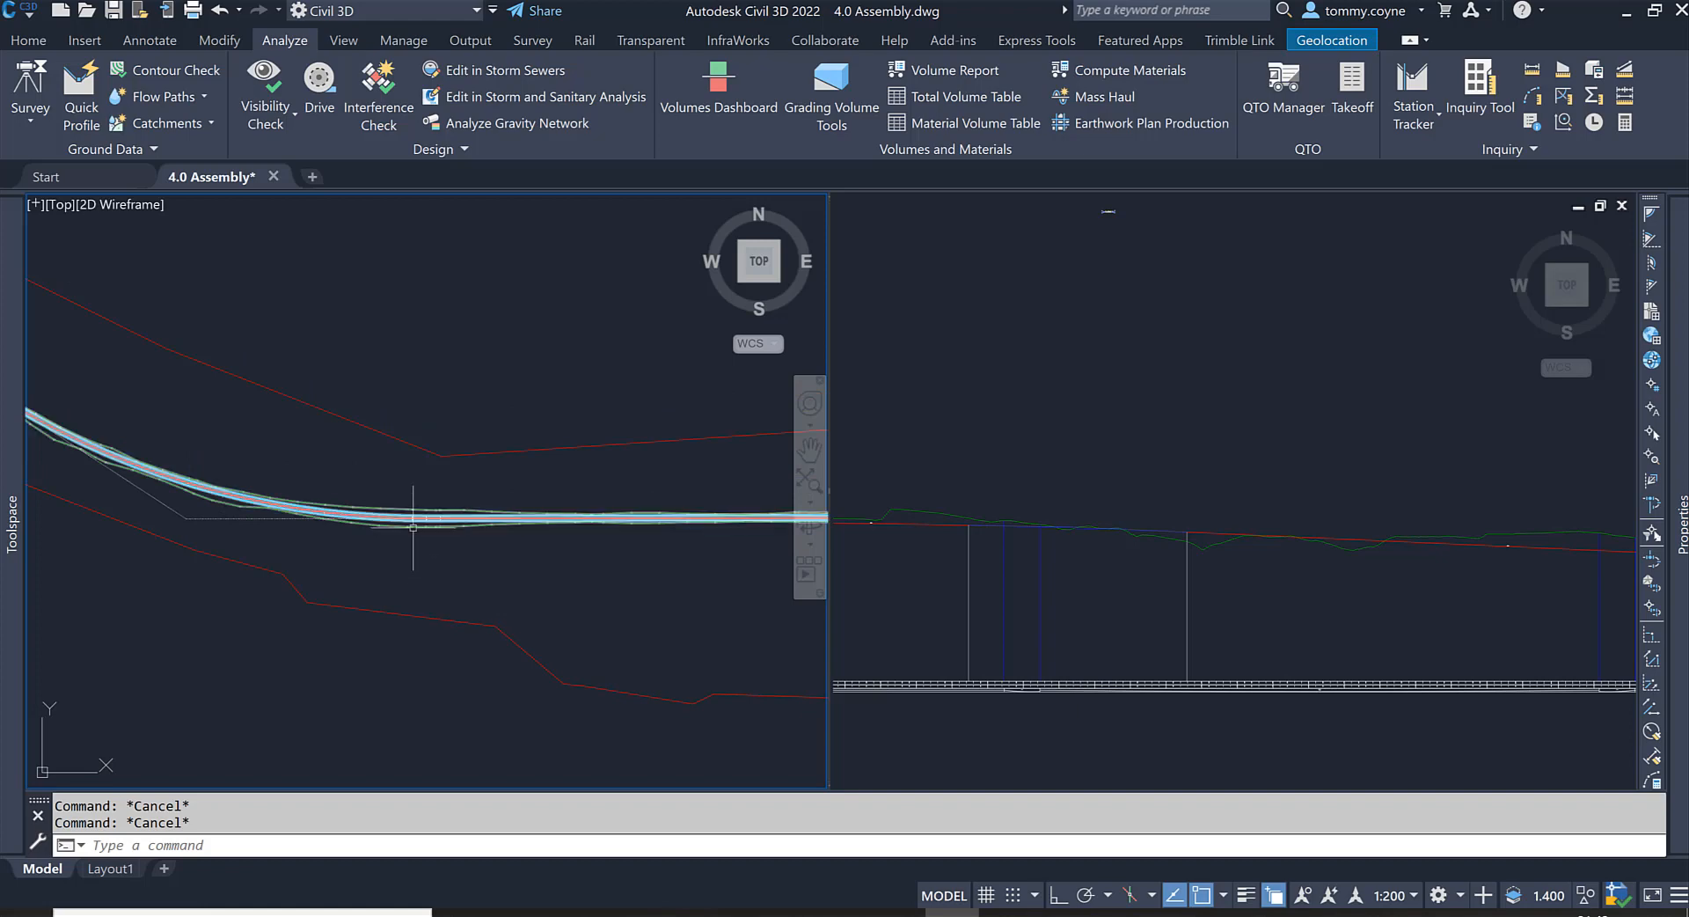
left_click(412, 525)
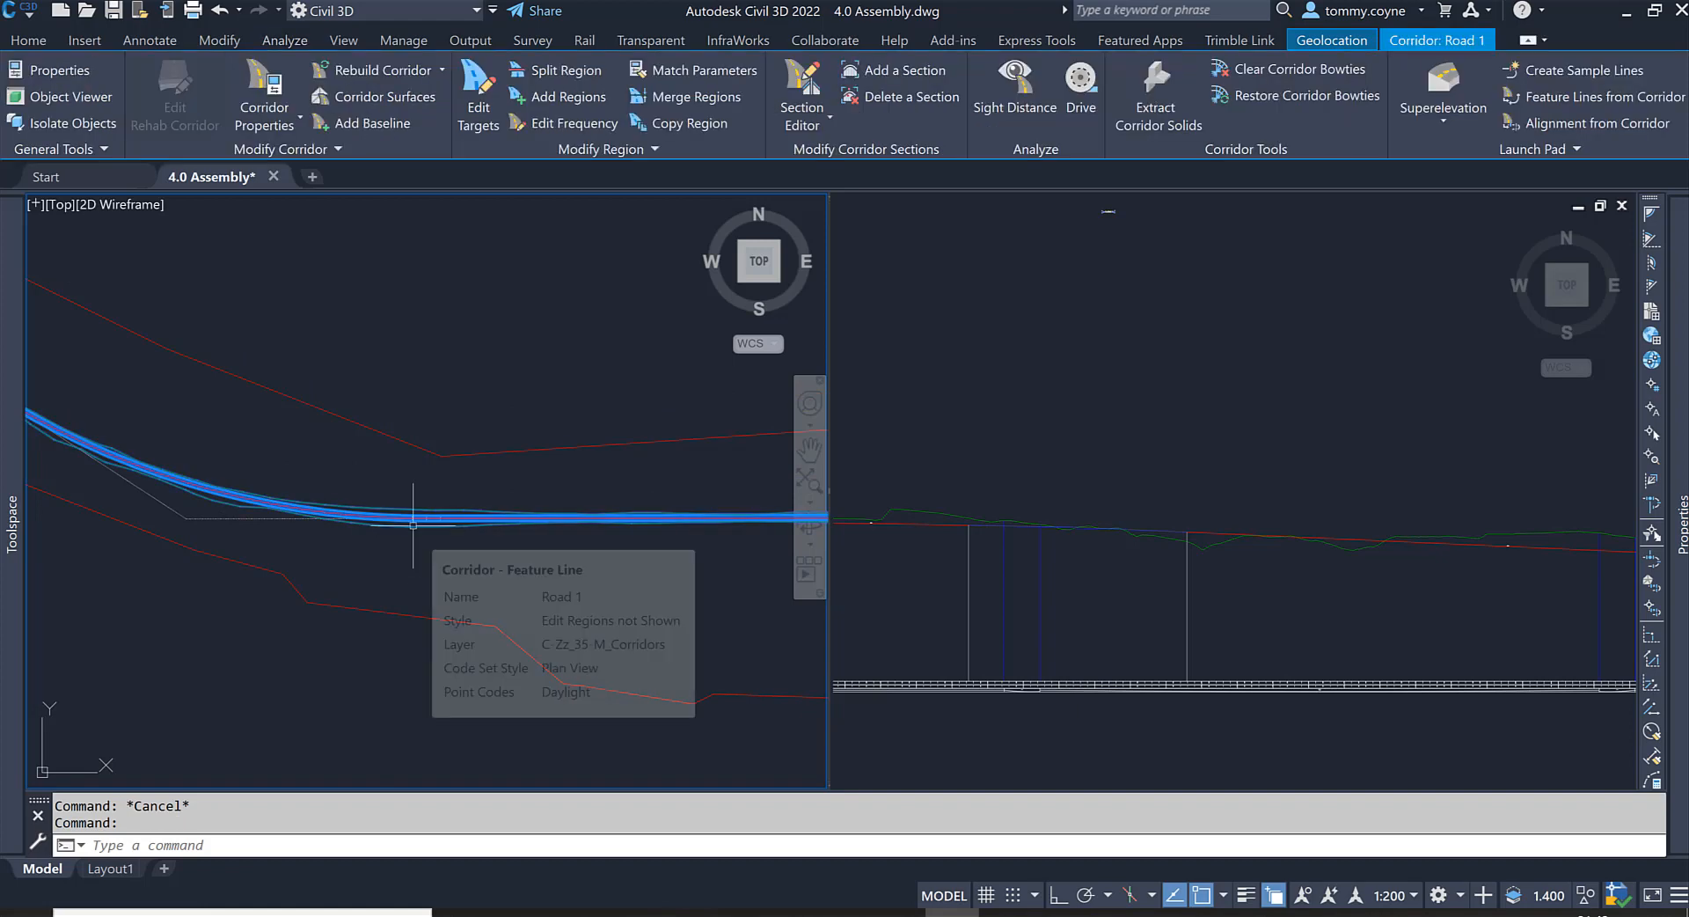
left_click(259, 83)
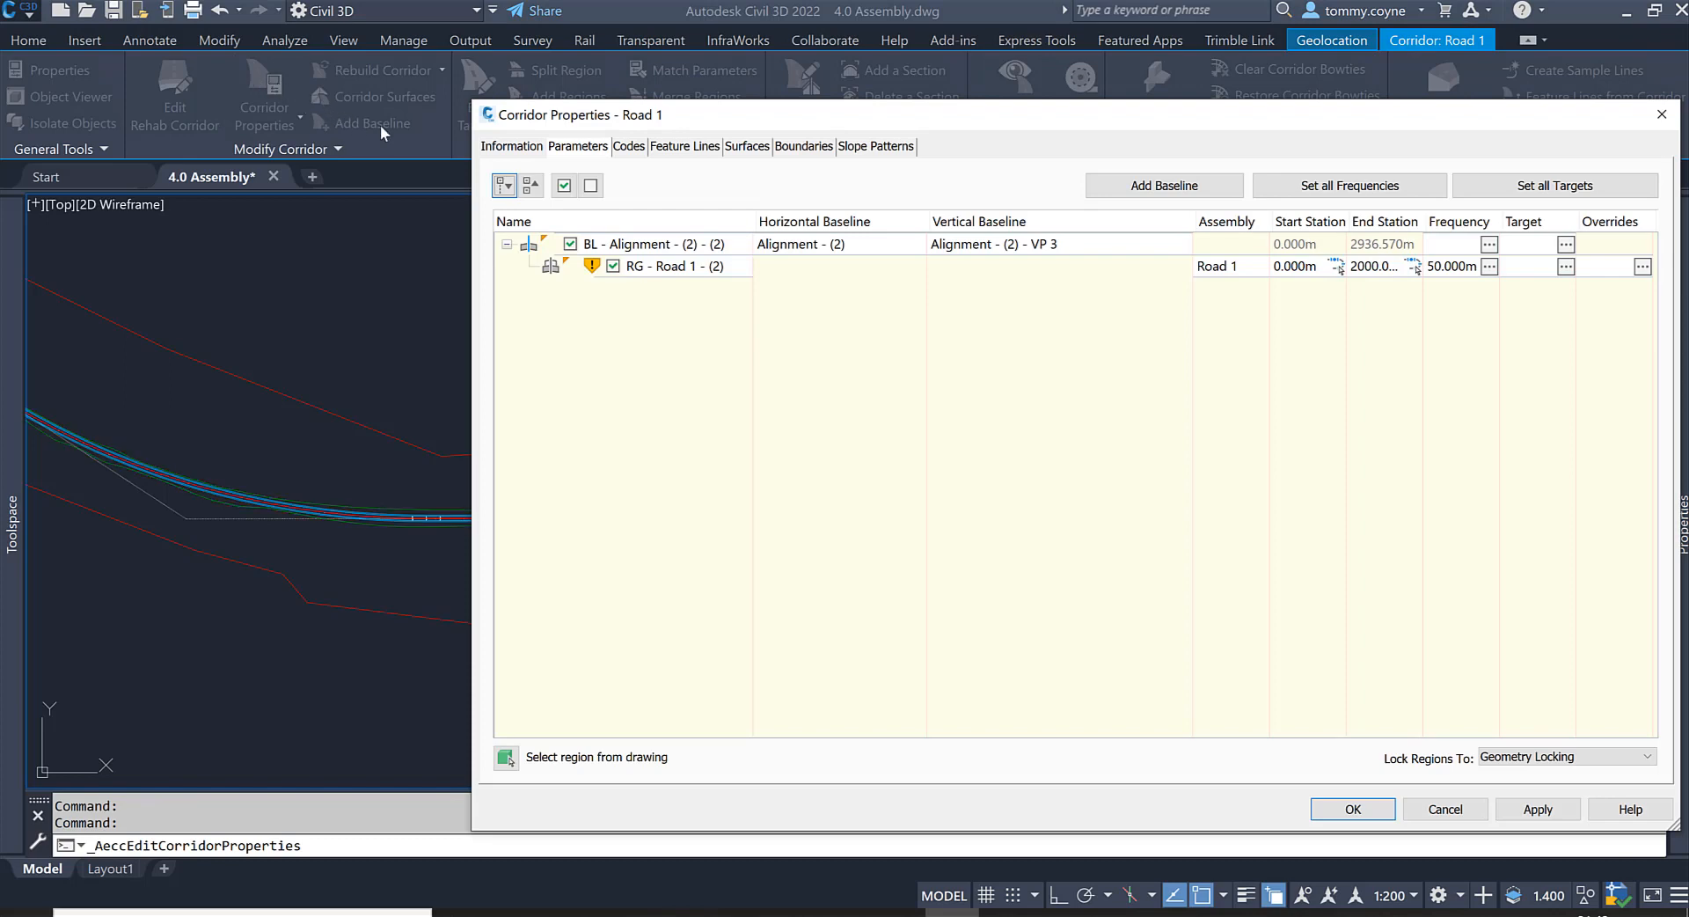
left_click(630, 147)
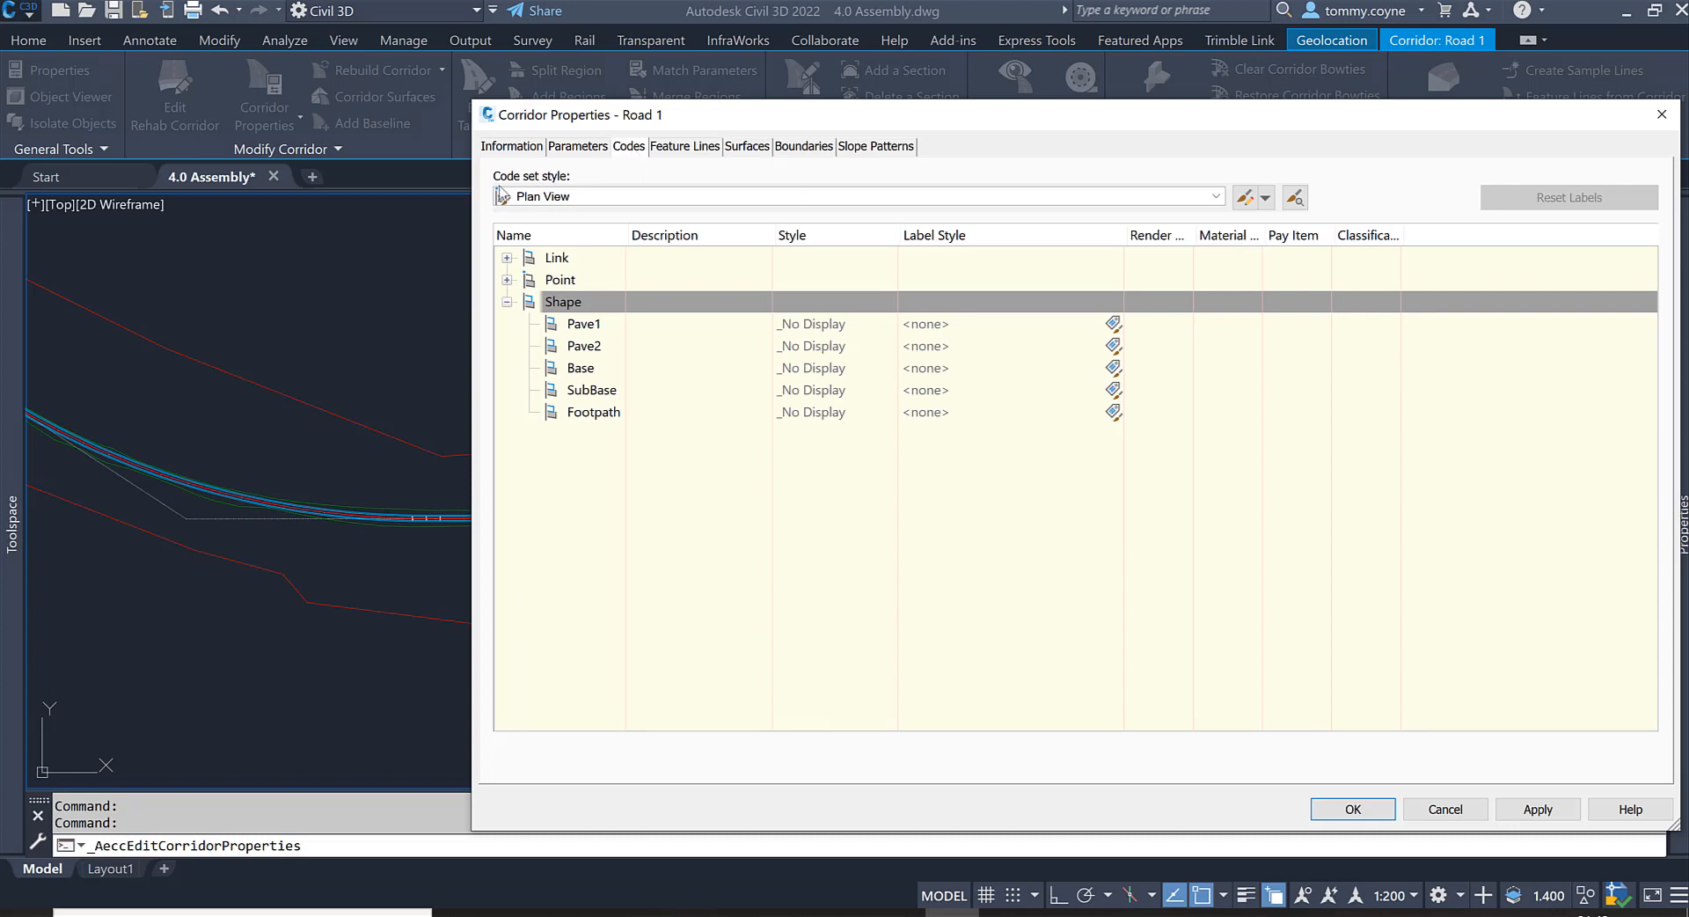
left_click(730, 197)
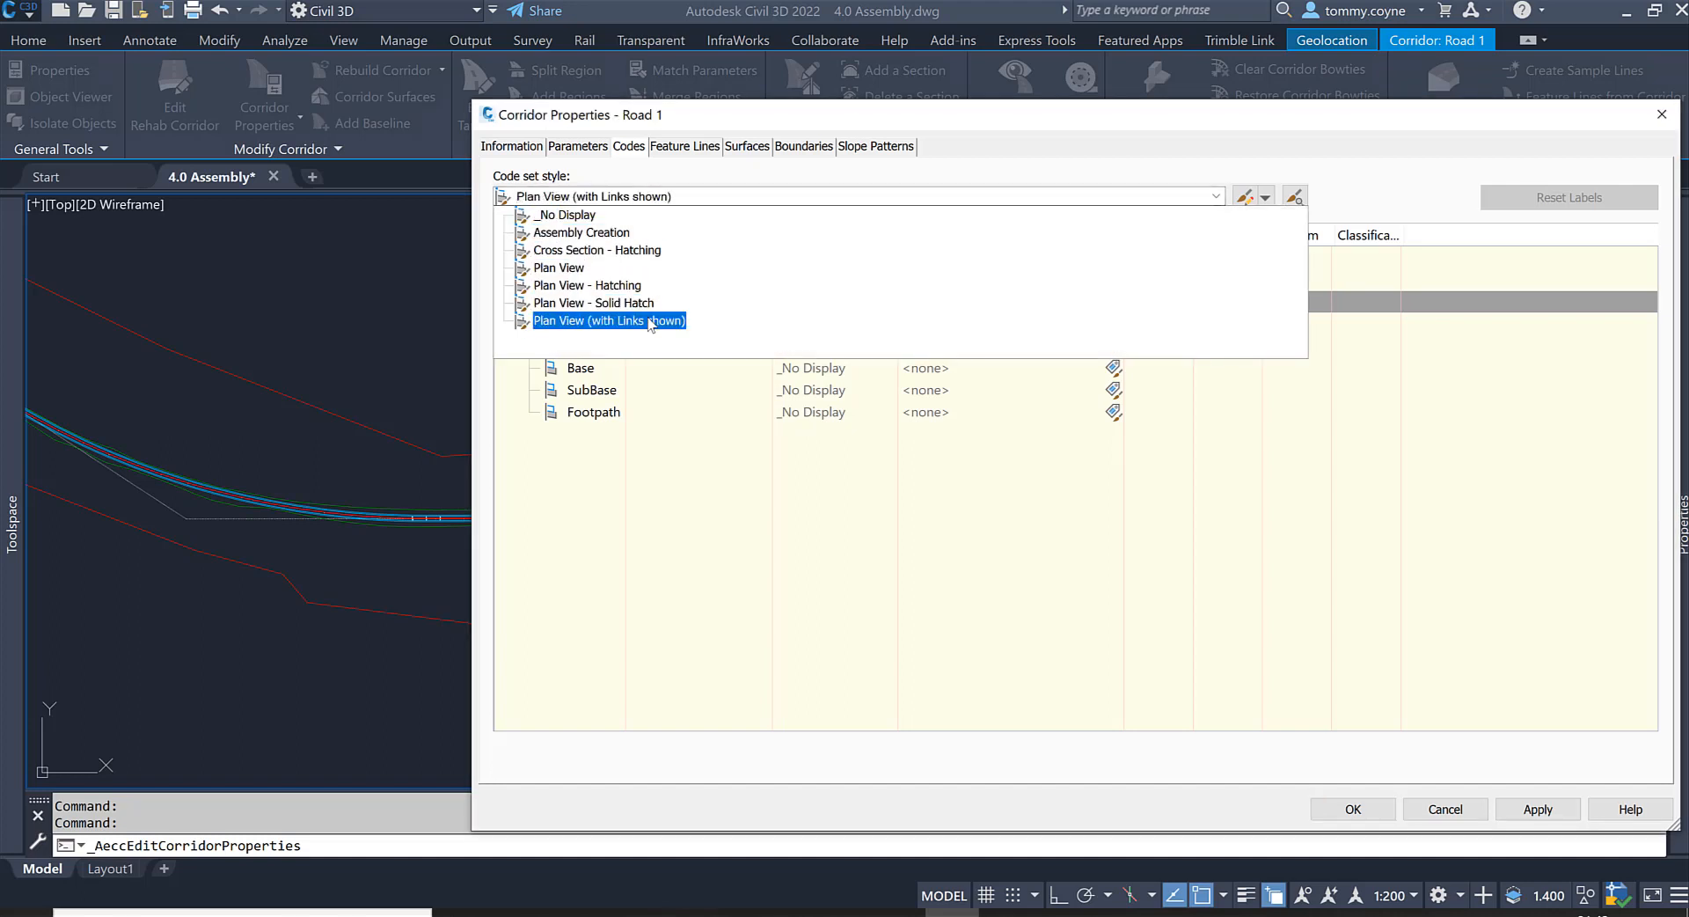
left_click(650, 321)
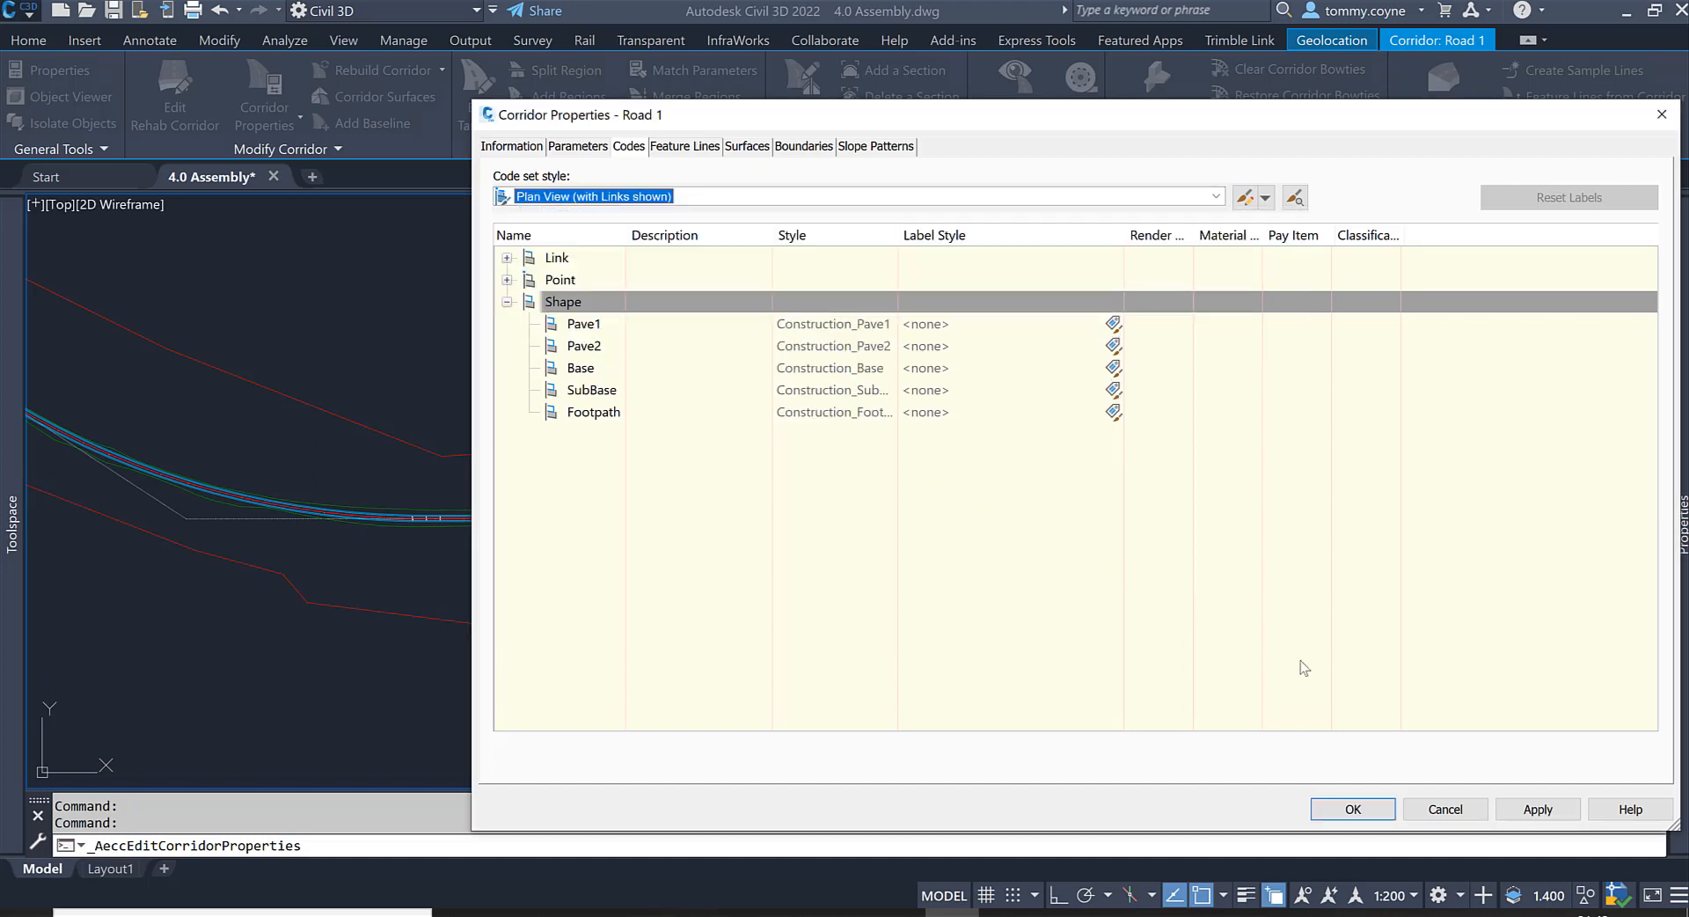
left_click(1351, 808)
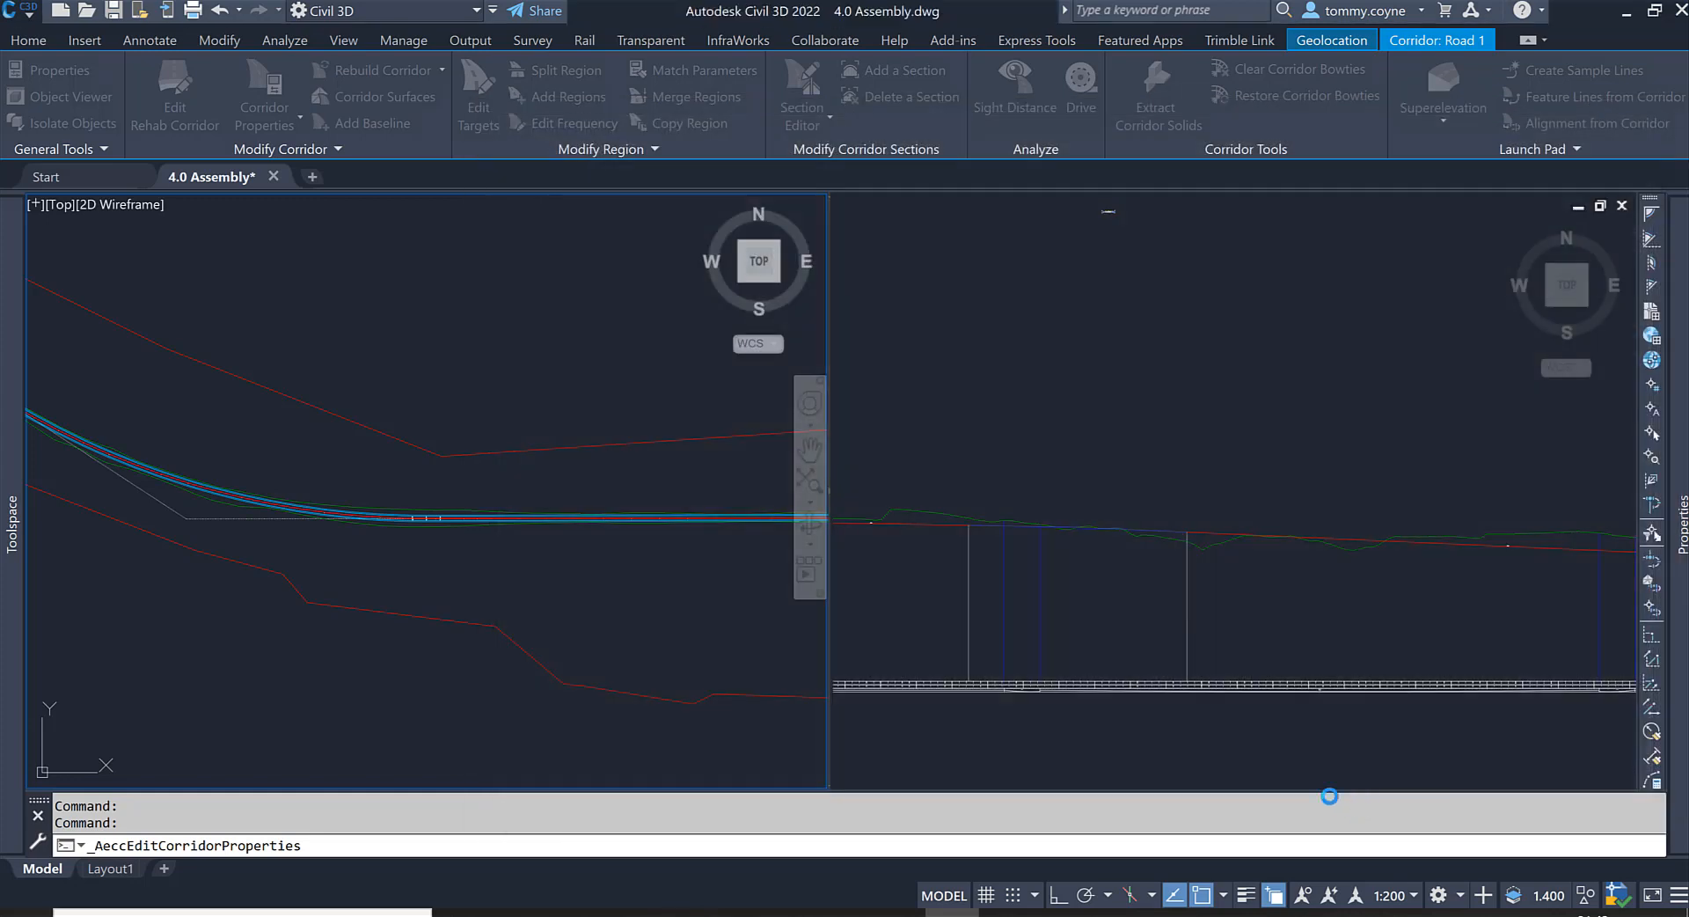
Examine the spacing of the assembly section lines along the Road 1 corridor where the curve meets the straight
scroll(378, 523, "up", 4)
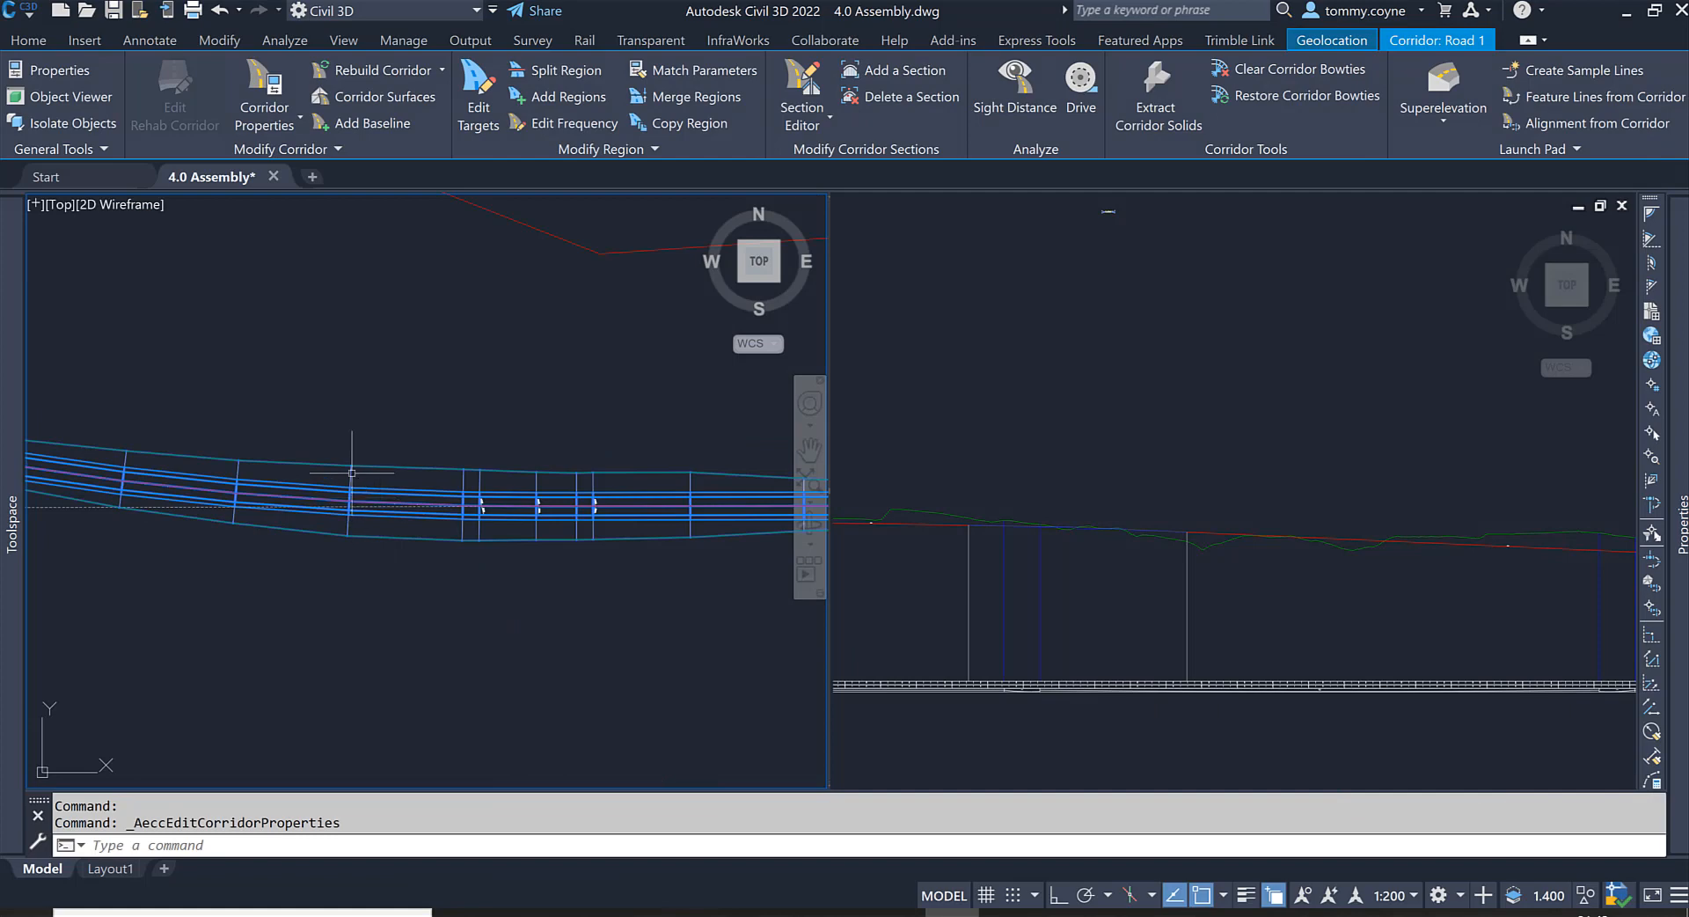
scroll(373, 536, "down", 2)
scroll(422, 558, "up", 3)
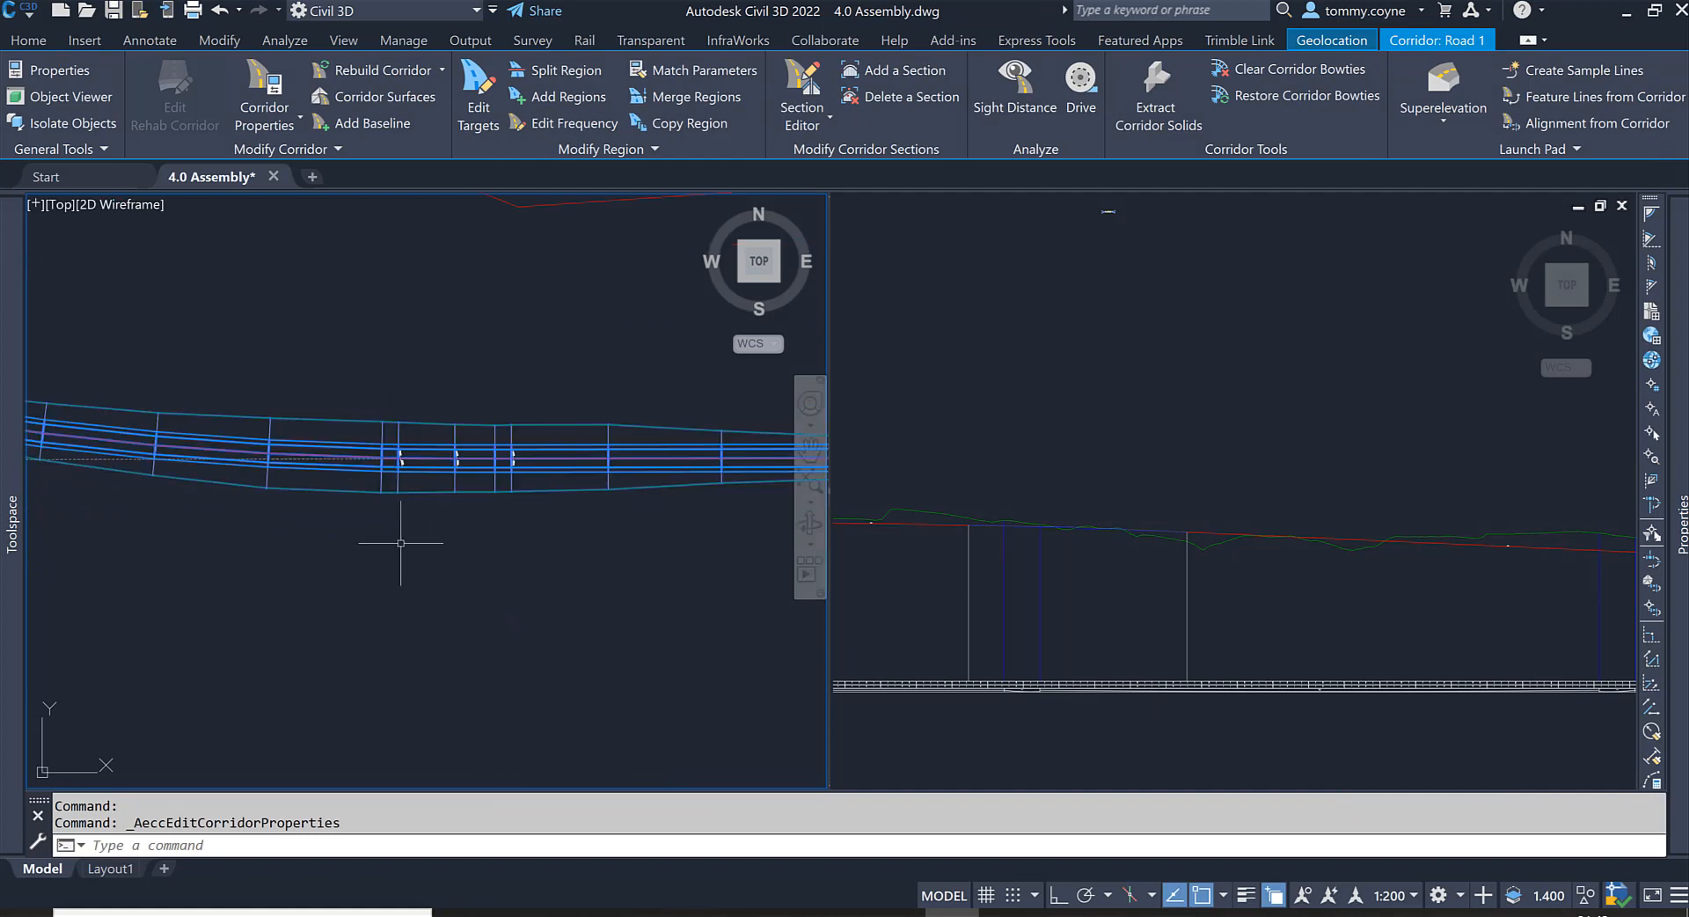
scroll(334, 425, "up", 2)
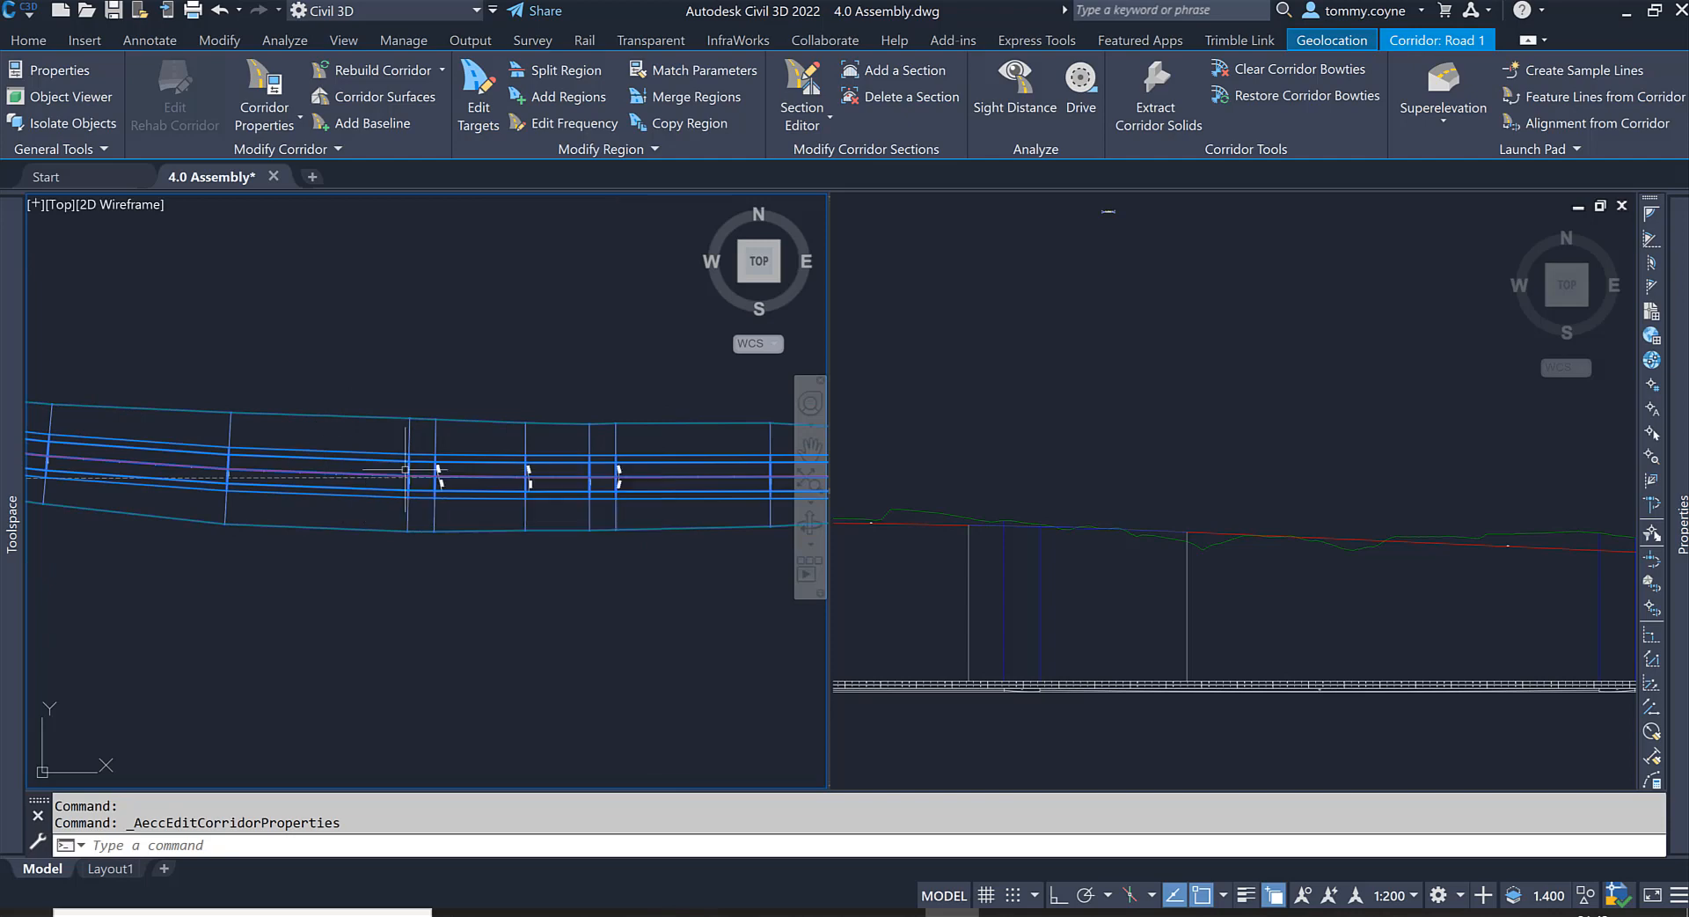
scroll(473, 481, "down", 2)
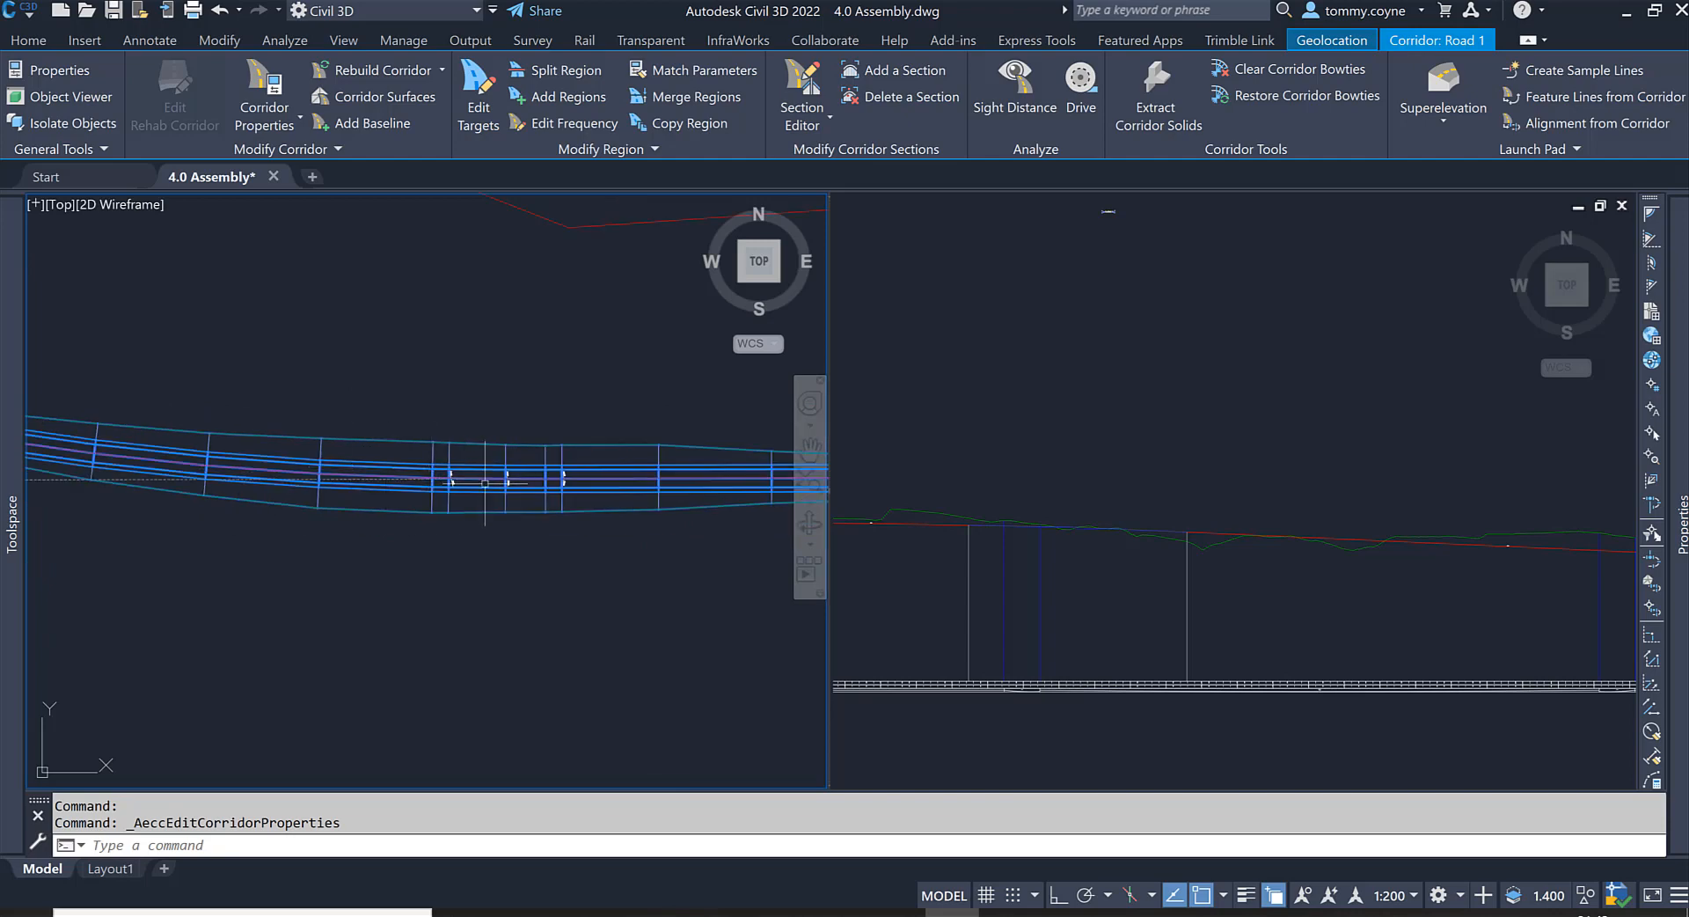
scroll(396, 506, "down", 1)
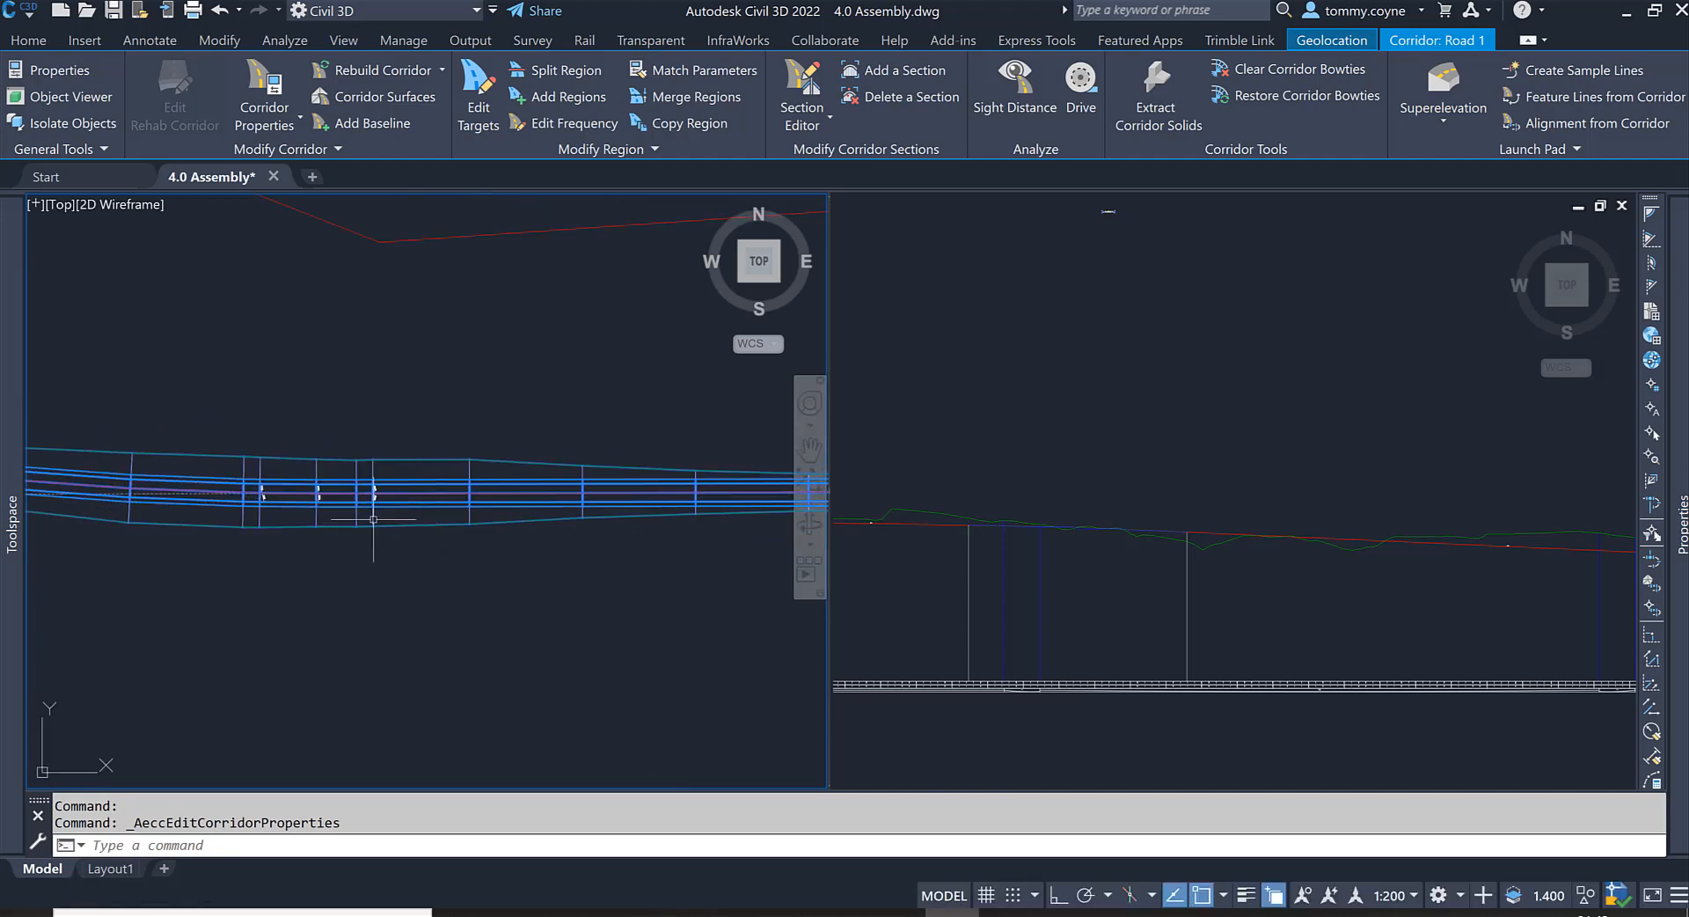
scroll(322, 511, "down", 1)
scroll(526, 596, "up", 2)
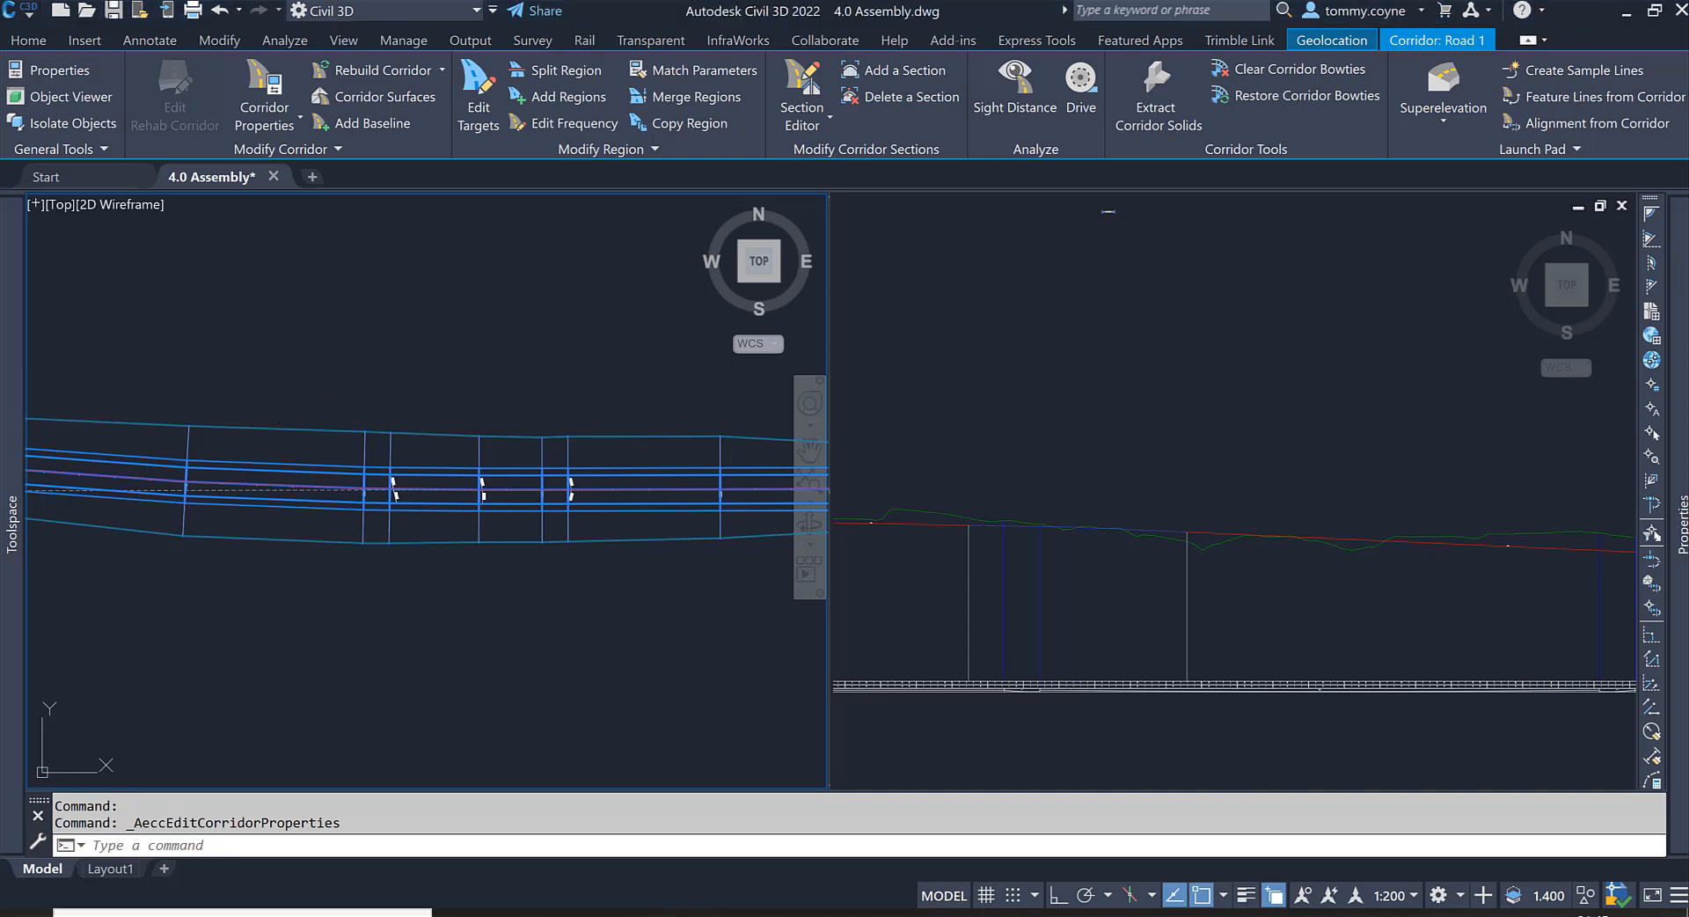
middle_click_drag(370, 365, 550, 362)
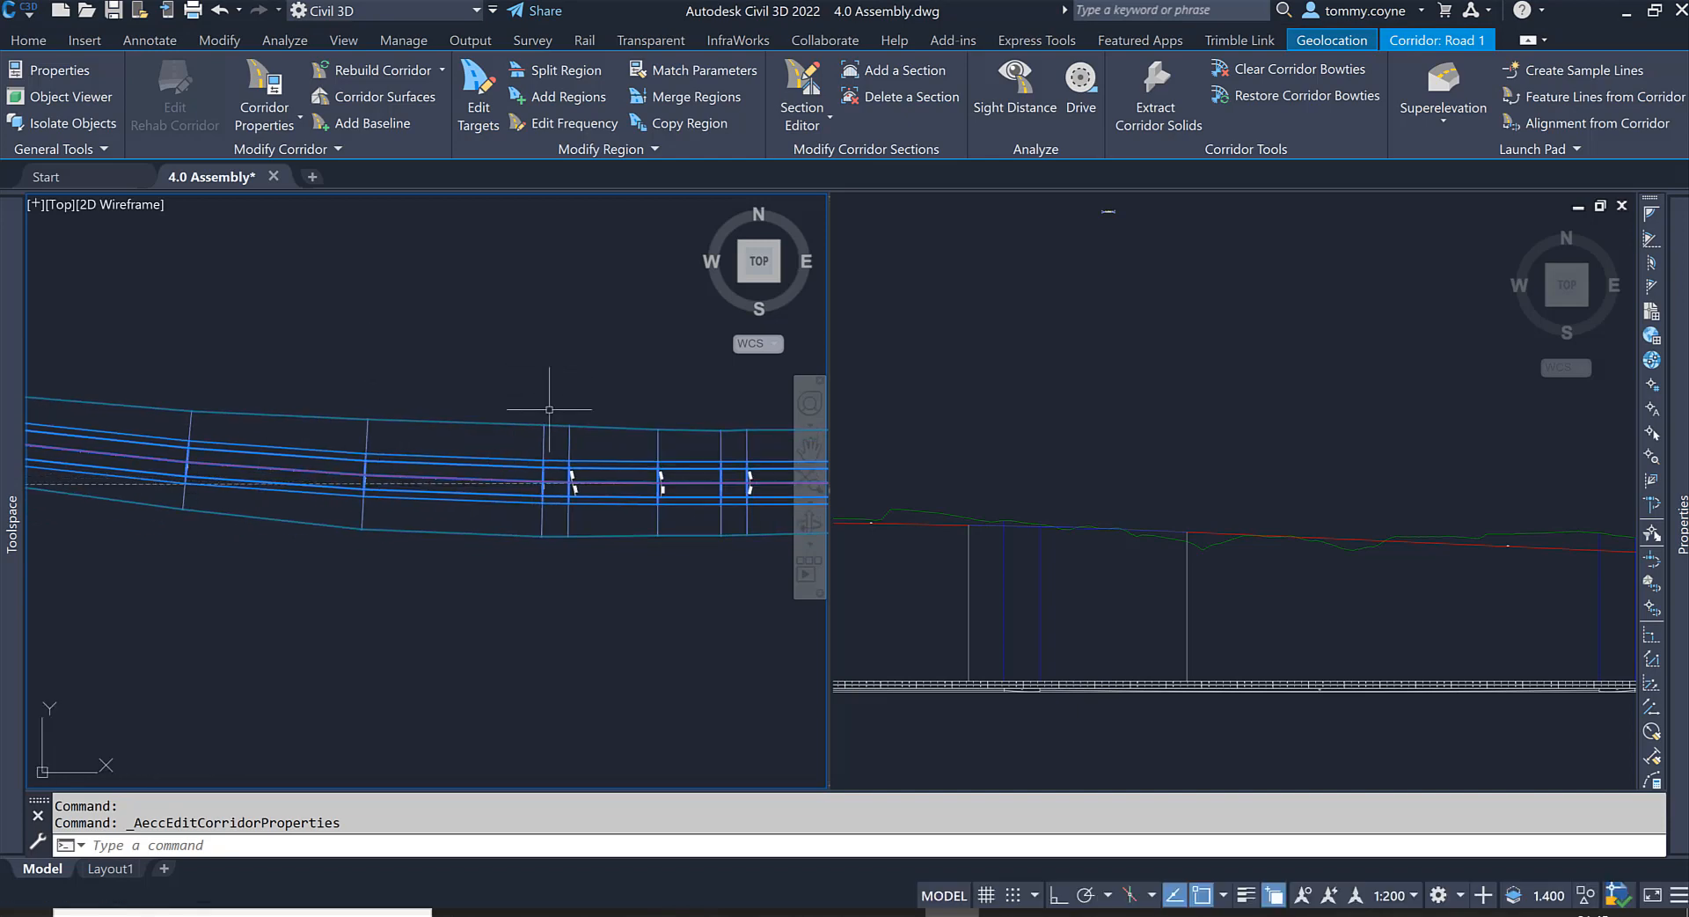
mouse_move(544, 447)
scroll(468, 415, "down", 2)
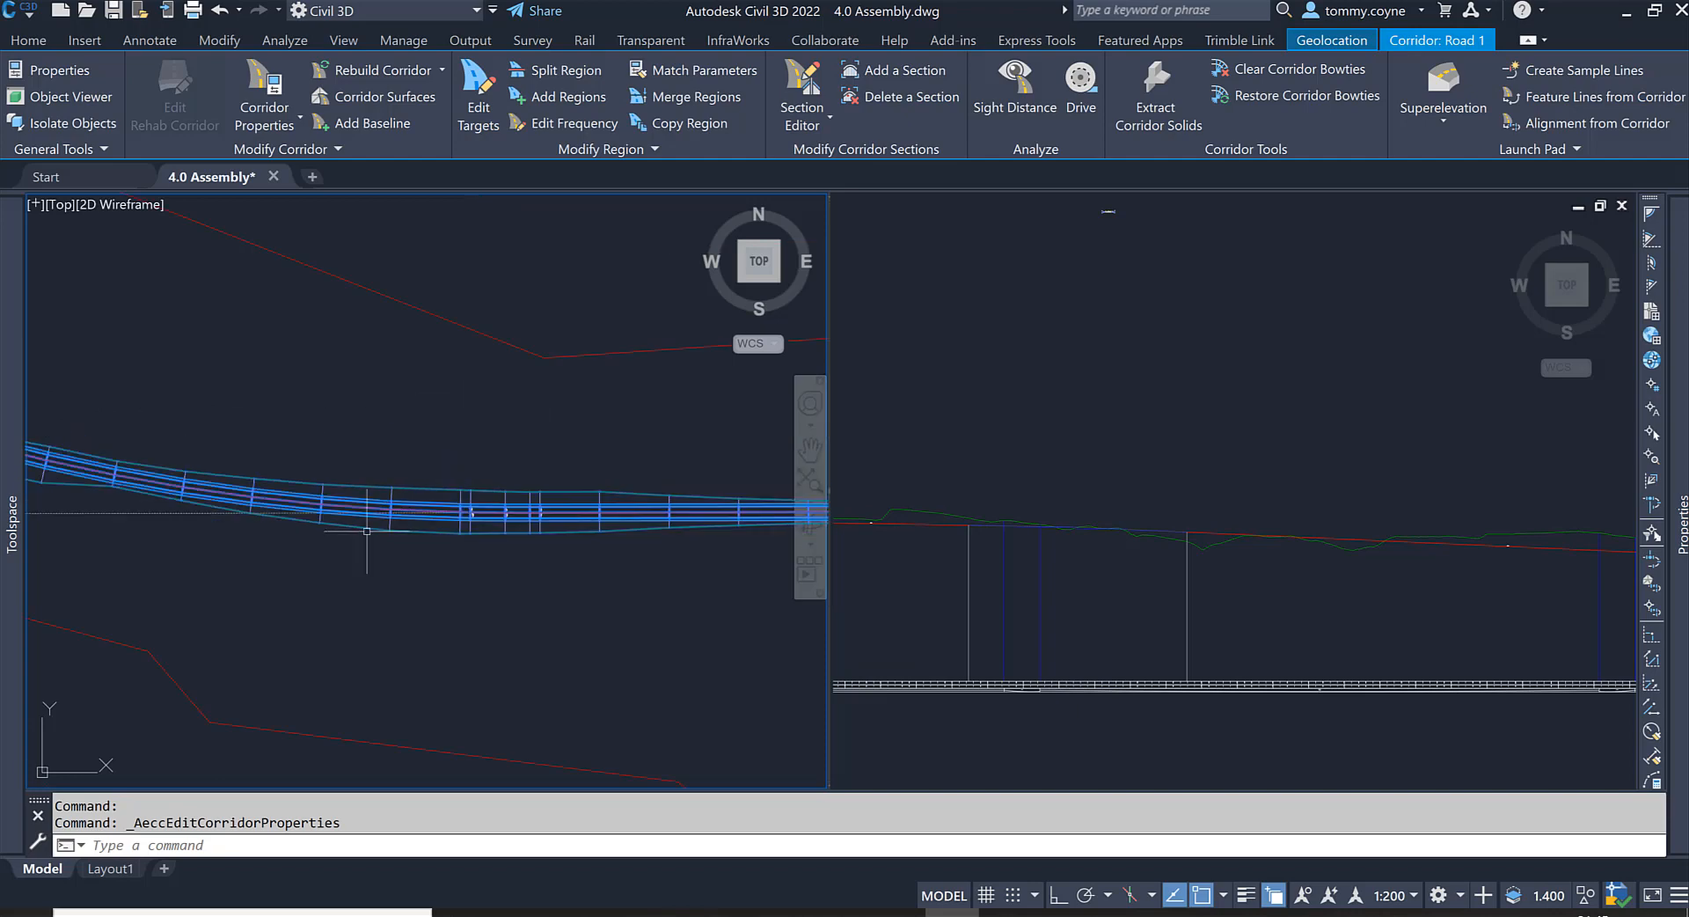
scroll(459, 477, "up", 2)
mouse_move(458, 477)
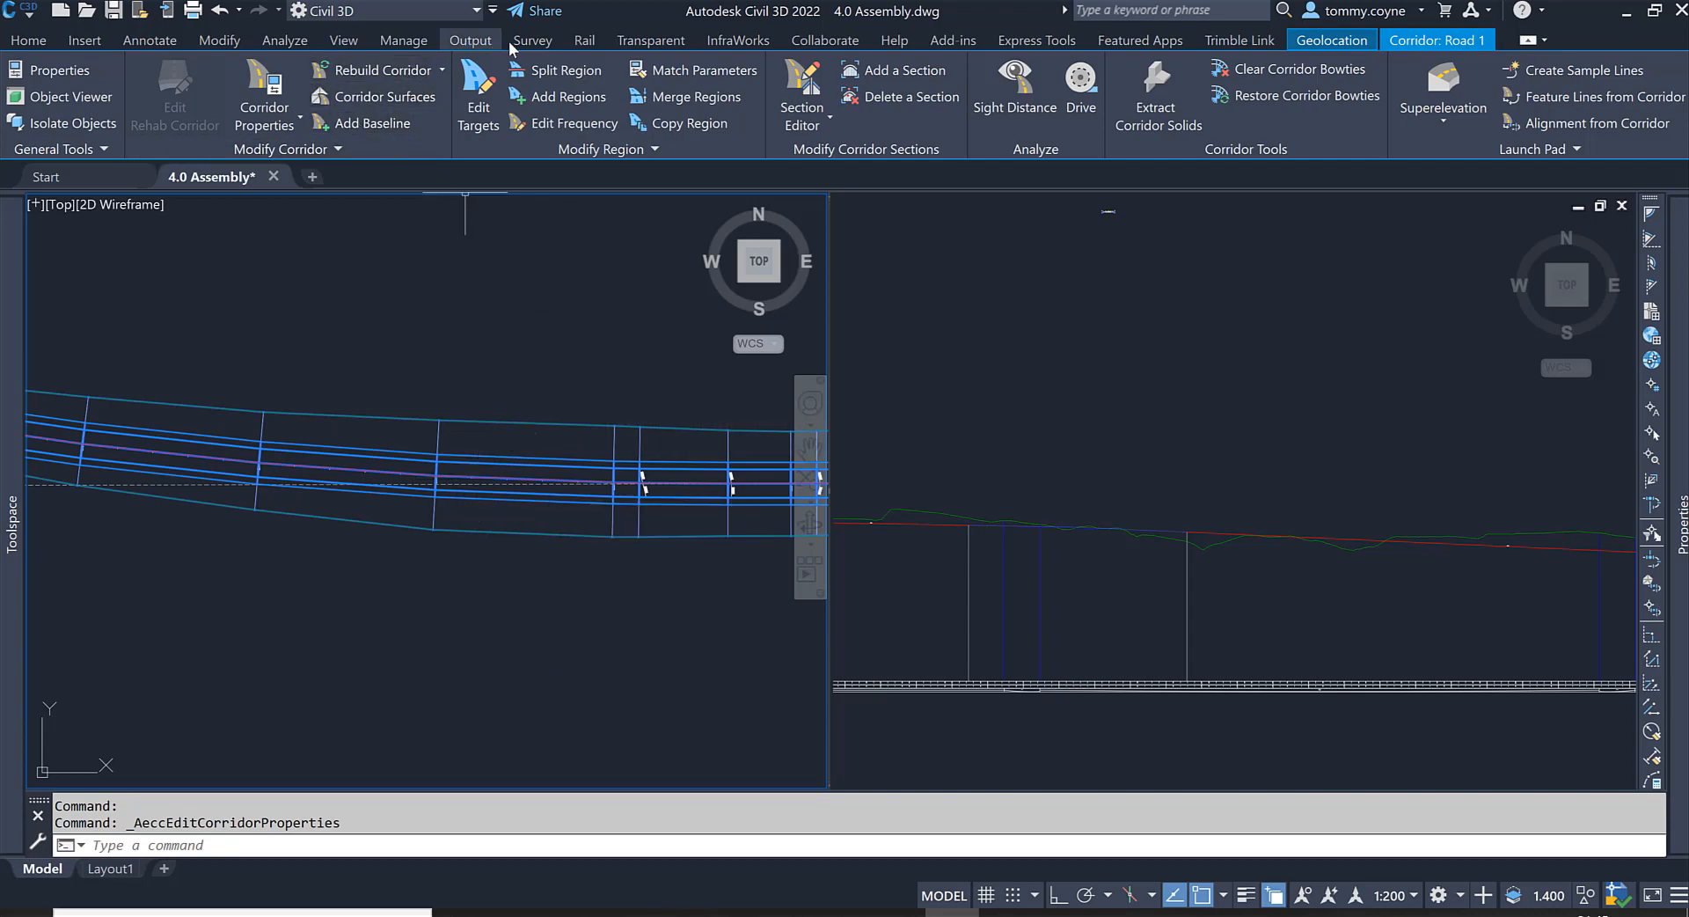
Open the Volumes Dashboard to review the cut and fill volumes of the Topo v FRL surface, keeping the corridor in view
left_click(289, 44)
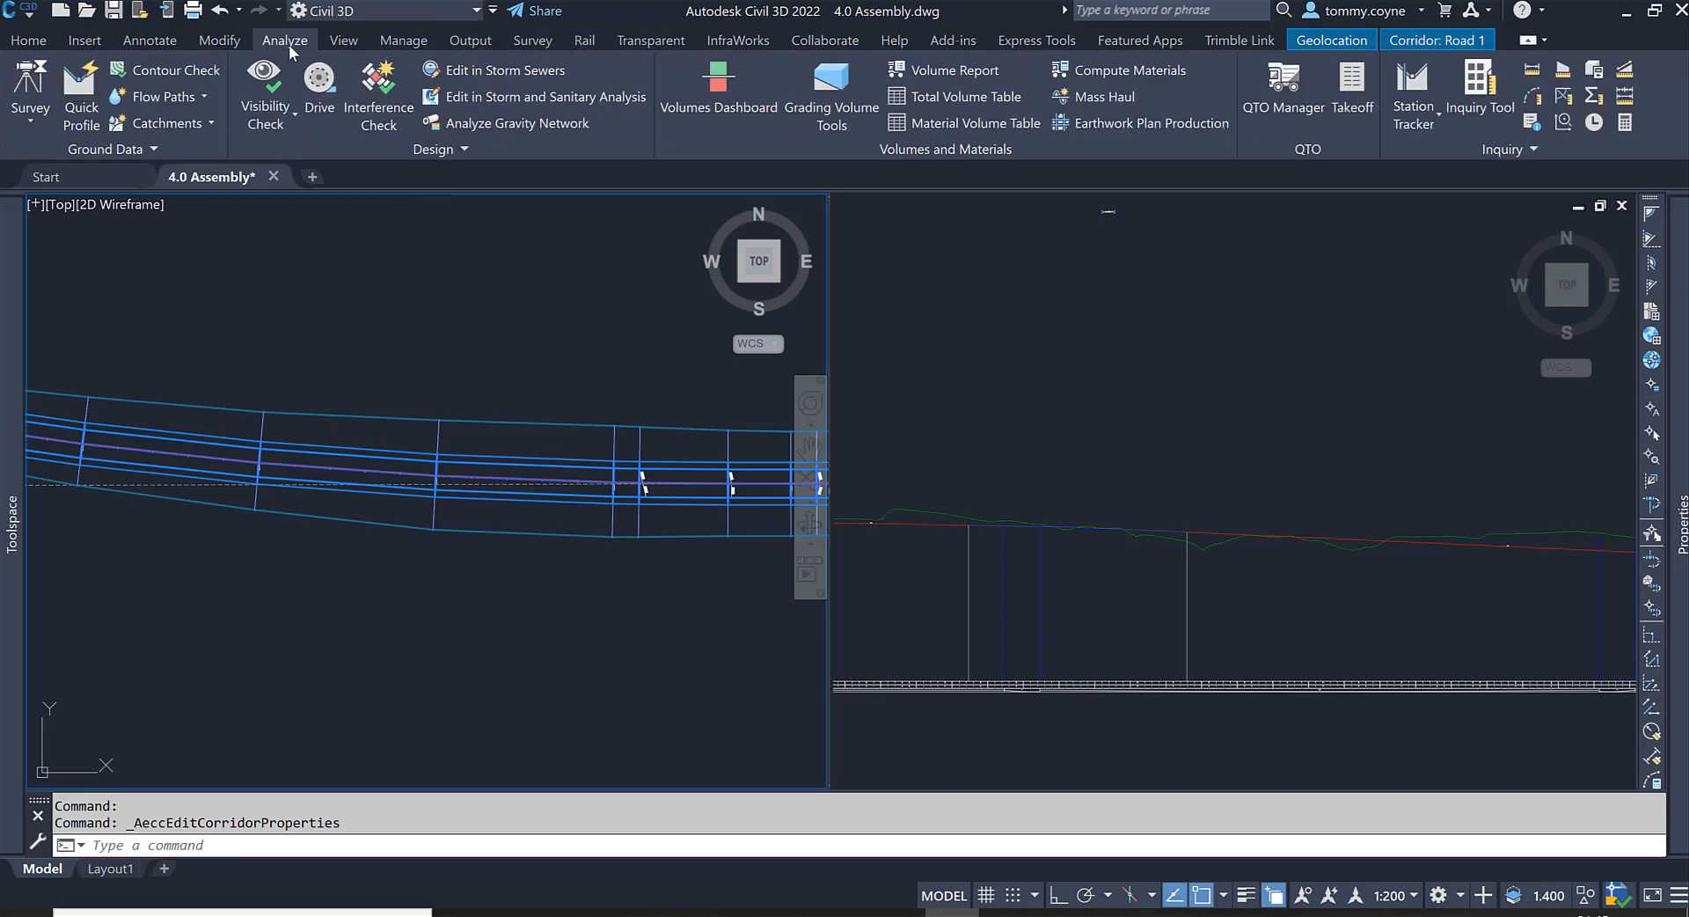
left_click(731, 88)
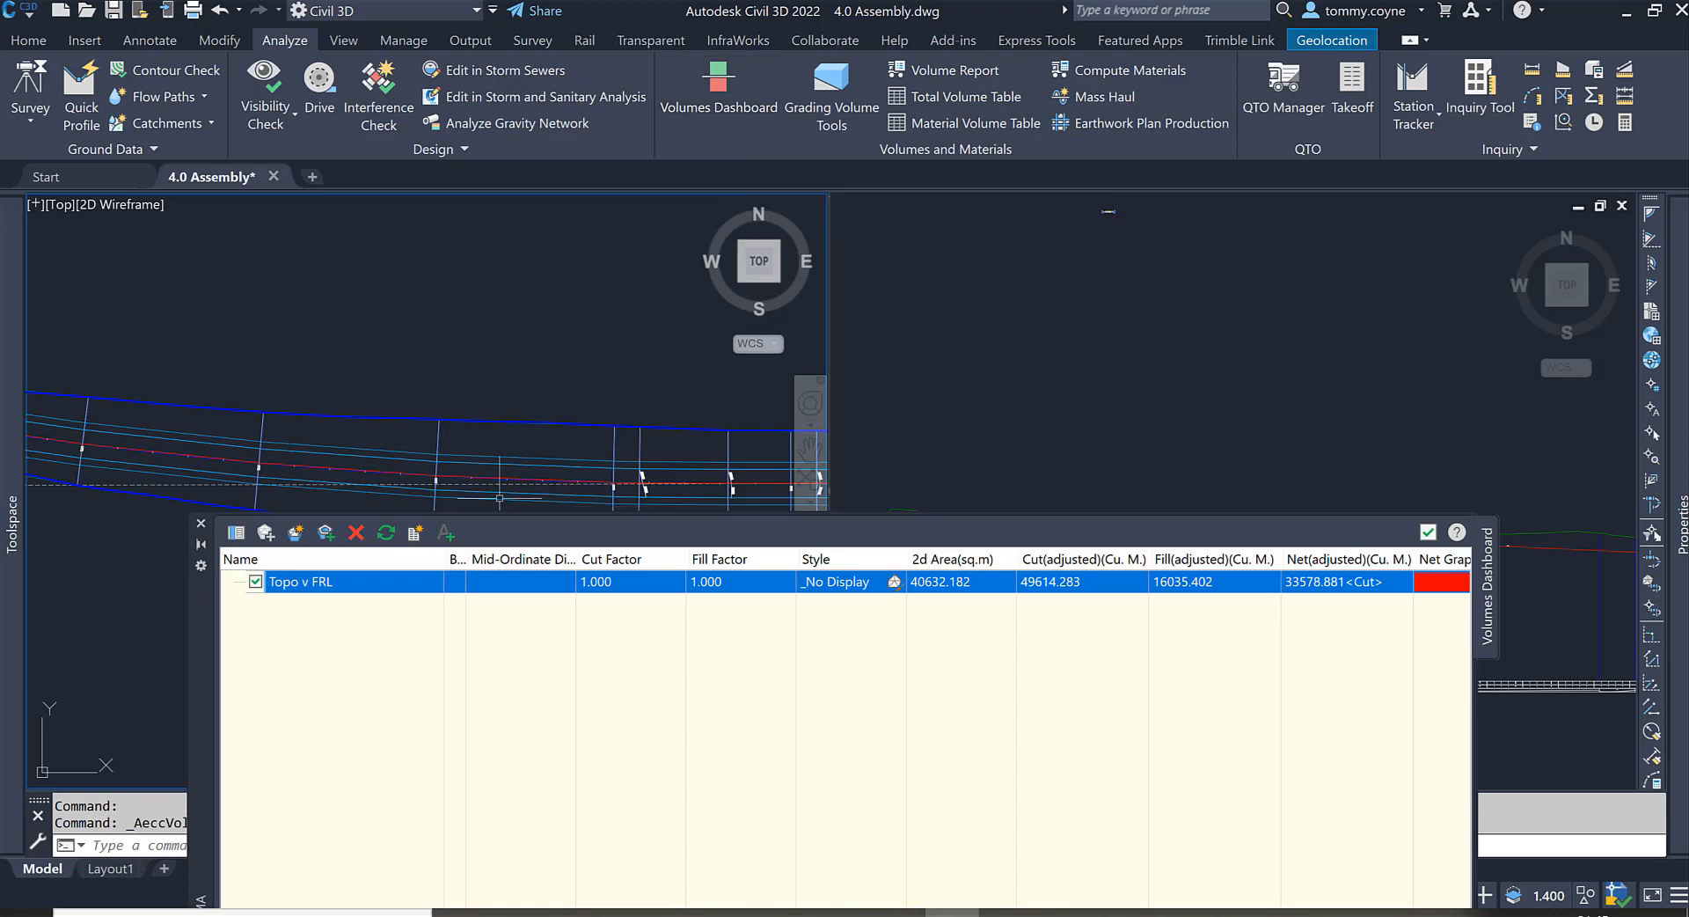
middle_click_drag(517, 388, 565, 277)
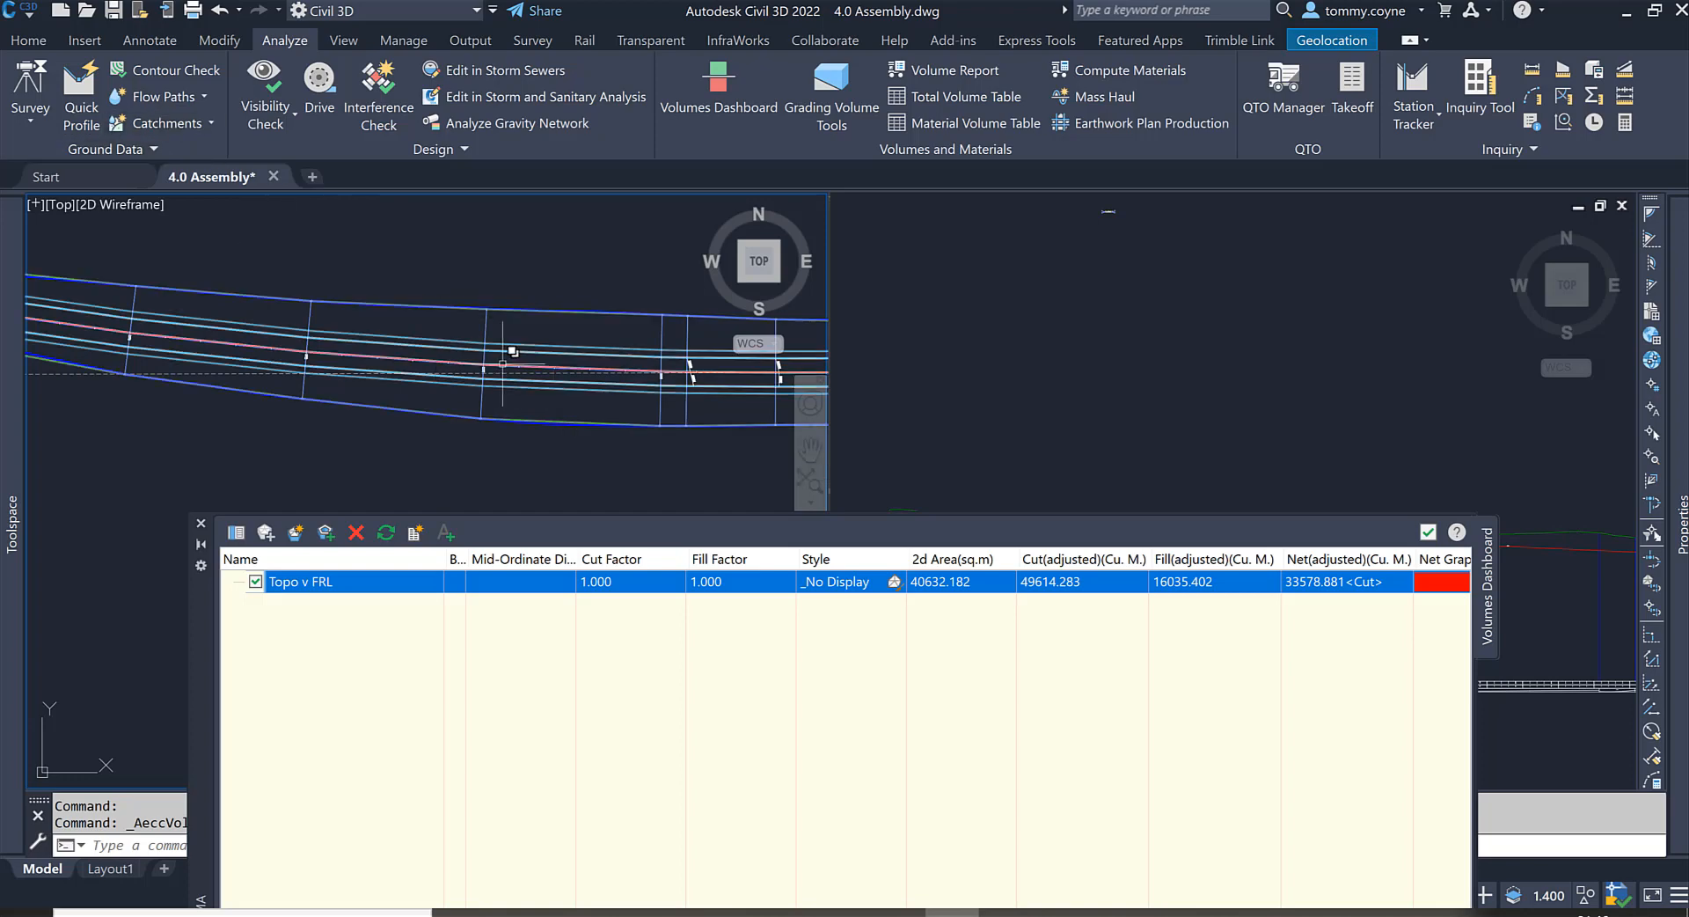
key("Escape")
key("Escape")
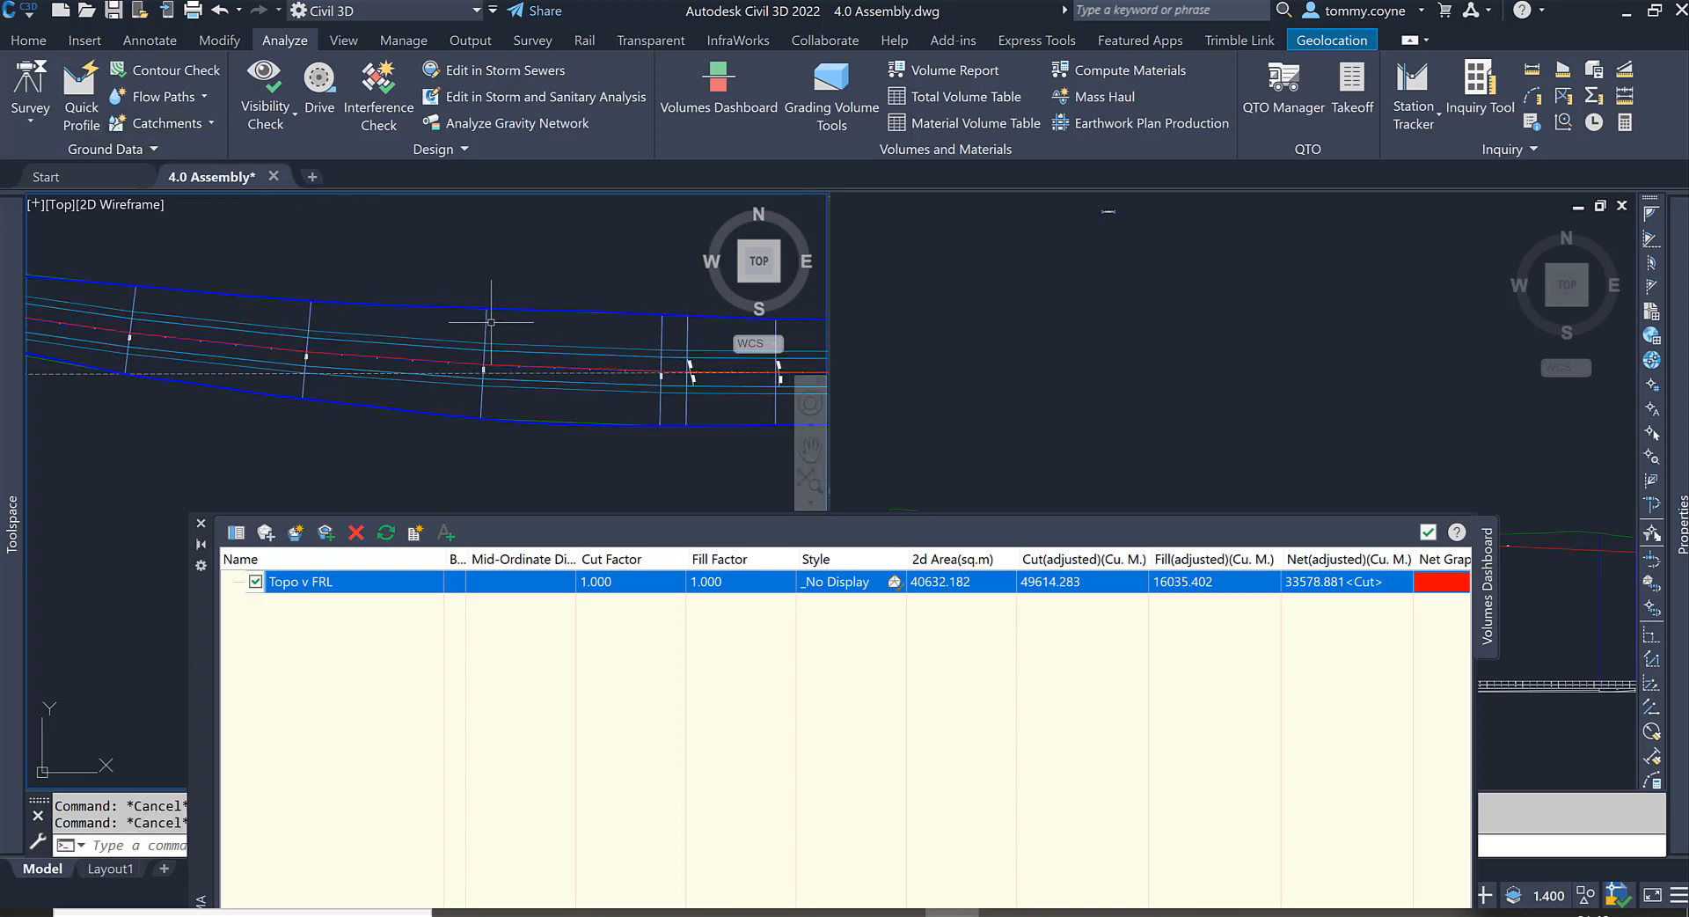
Add a manual section to the Road 1 corridor at about station 1125.11 m
left_click(486, 322)
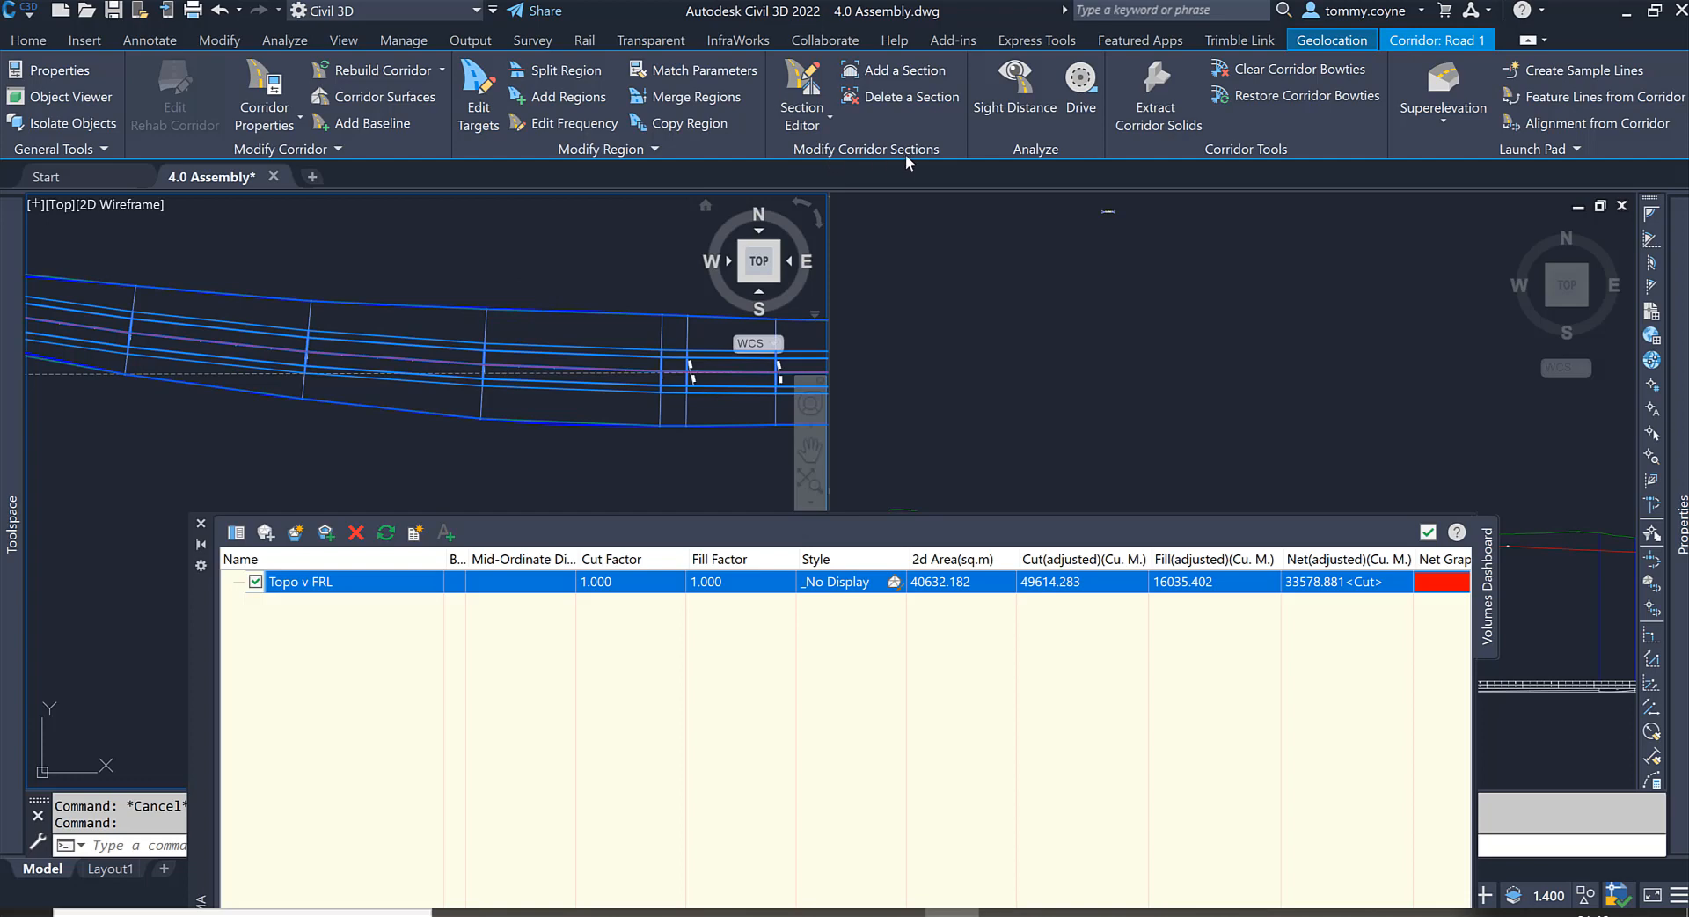
left_click(918, 74)
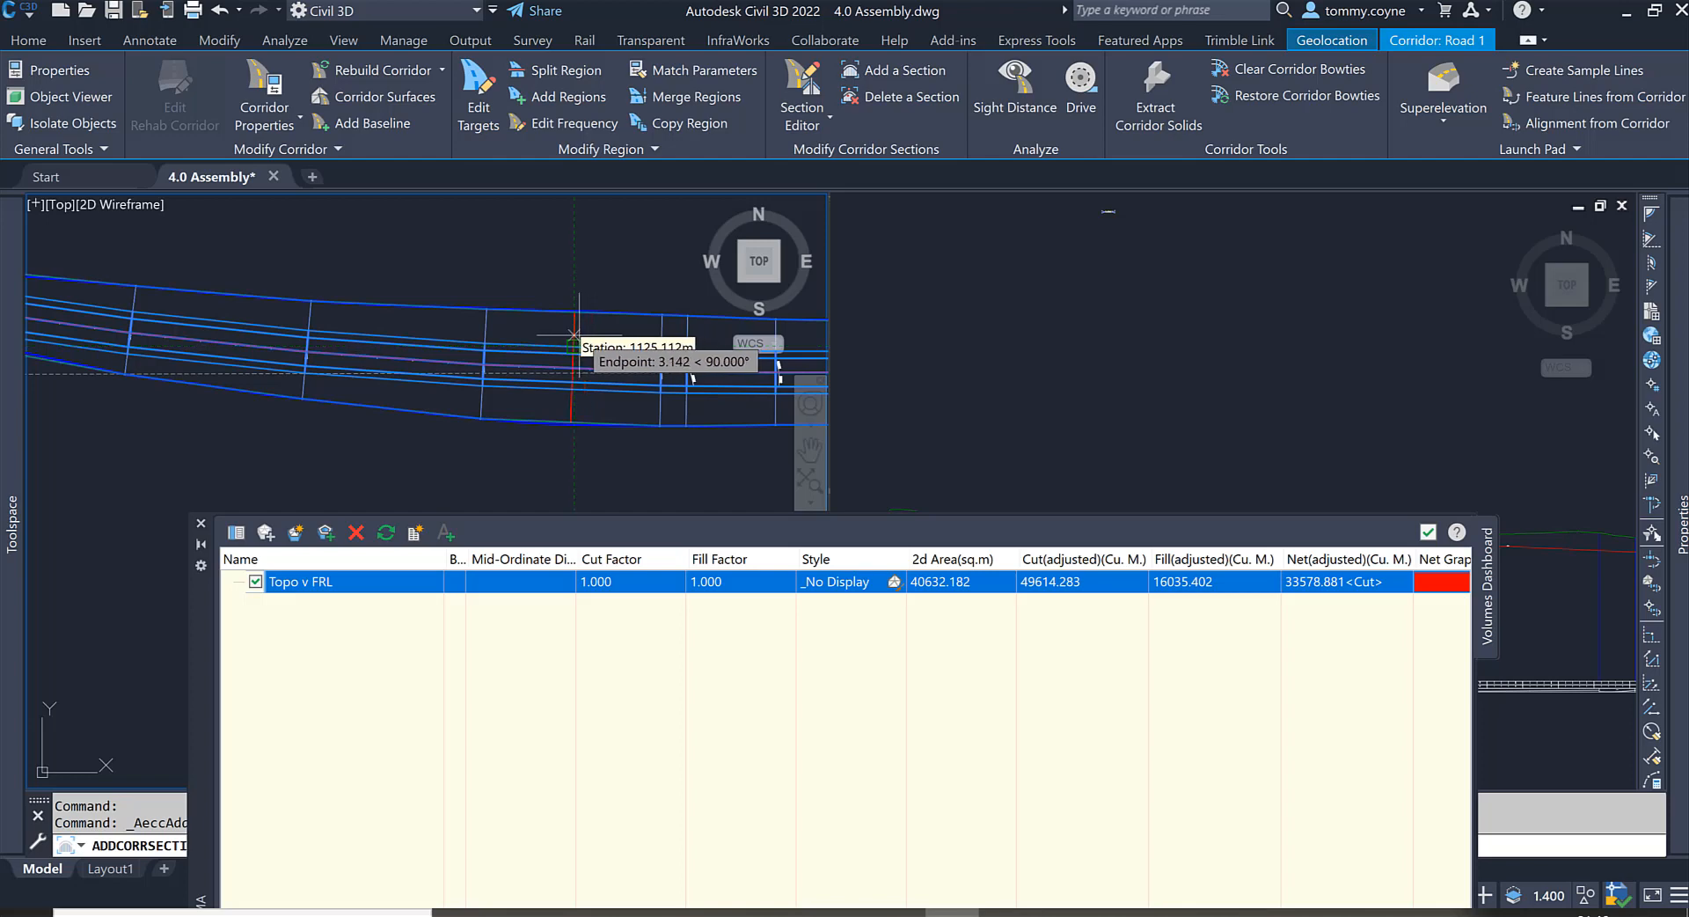
left_click(573, 335)
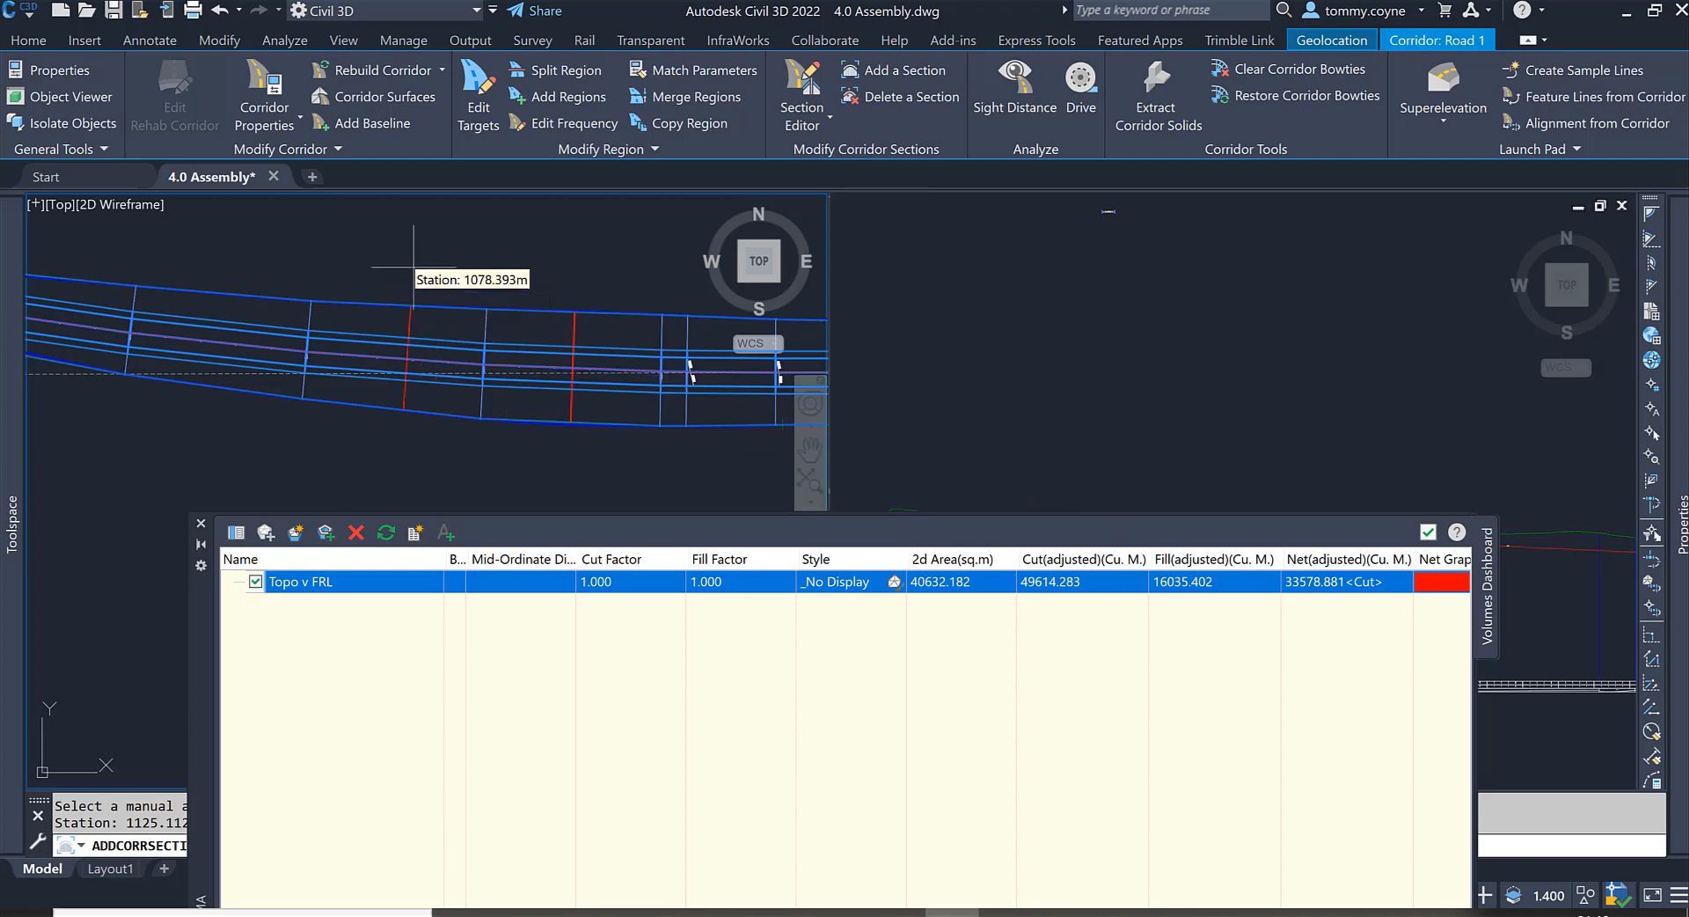
key("Return")
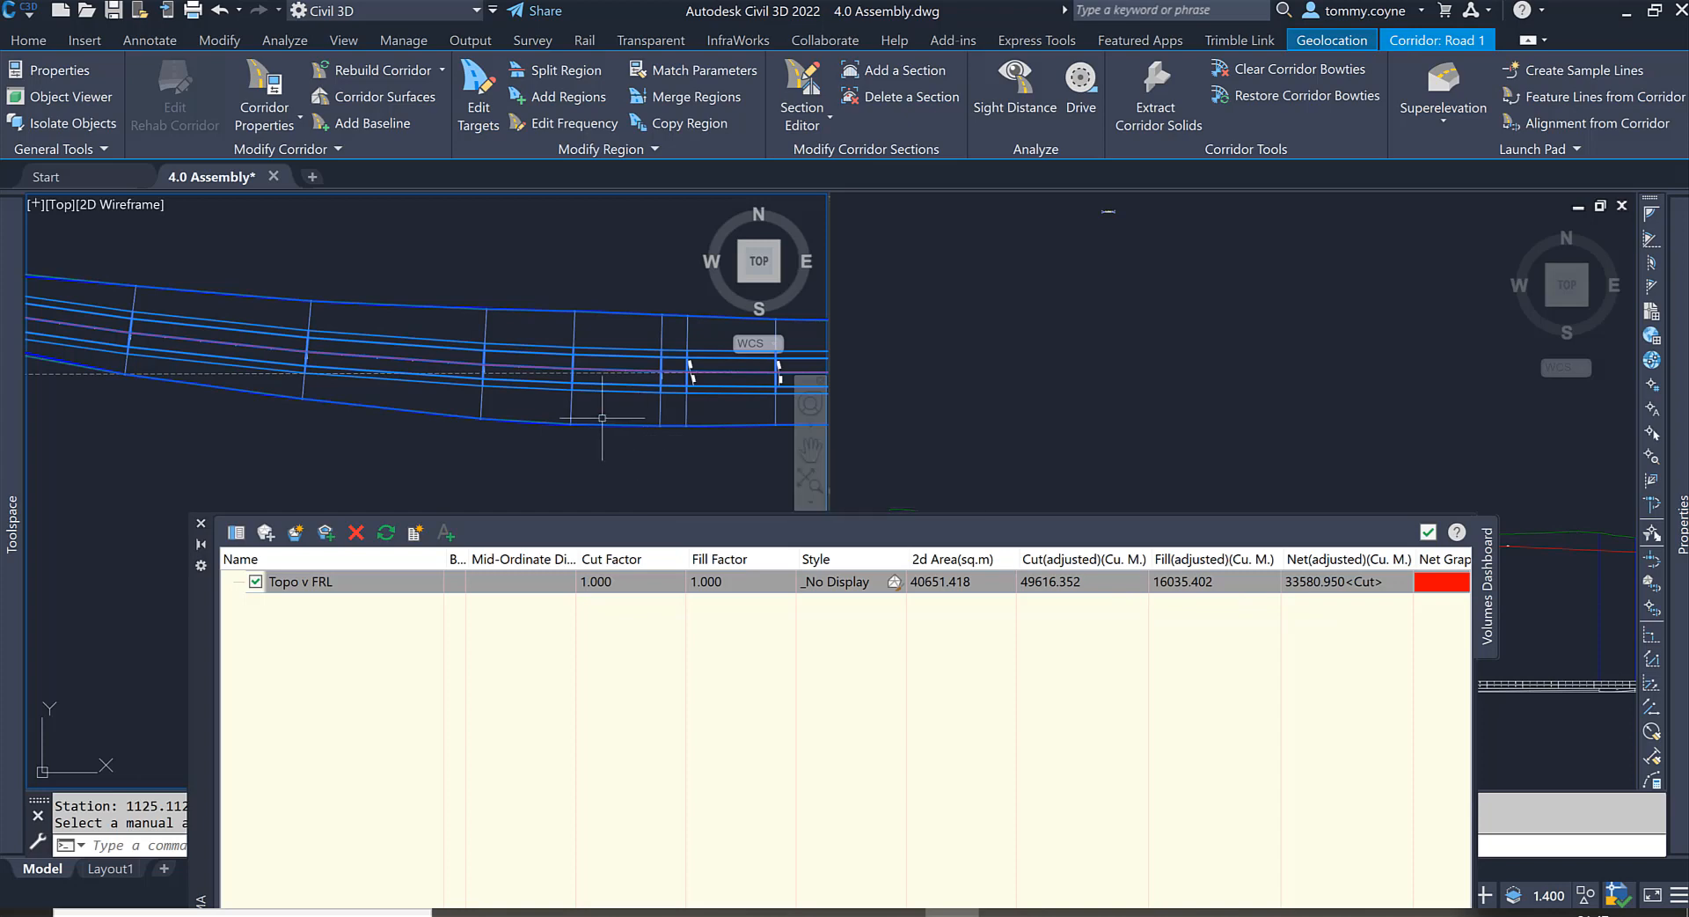
Set the assembly frequency for all regions of Road 1 to 10 m along tangents and 10 m for the horizontal curve increment
scroll(601, 418, "down", 5)
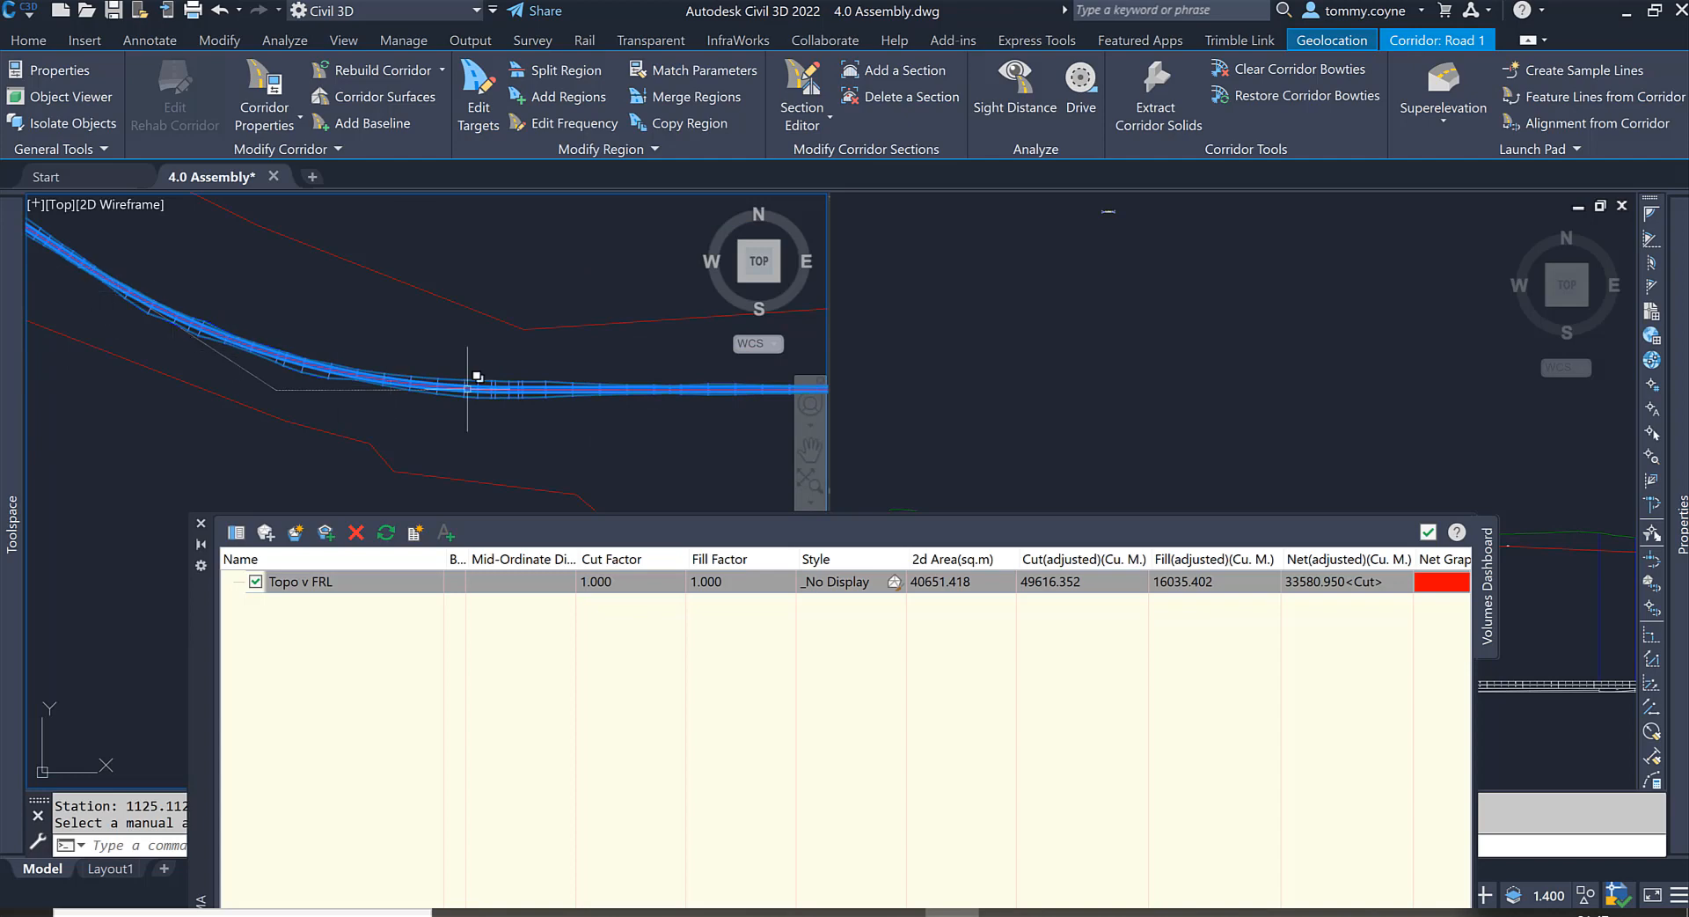
scroll(392, 409, "up", 3)
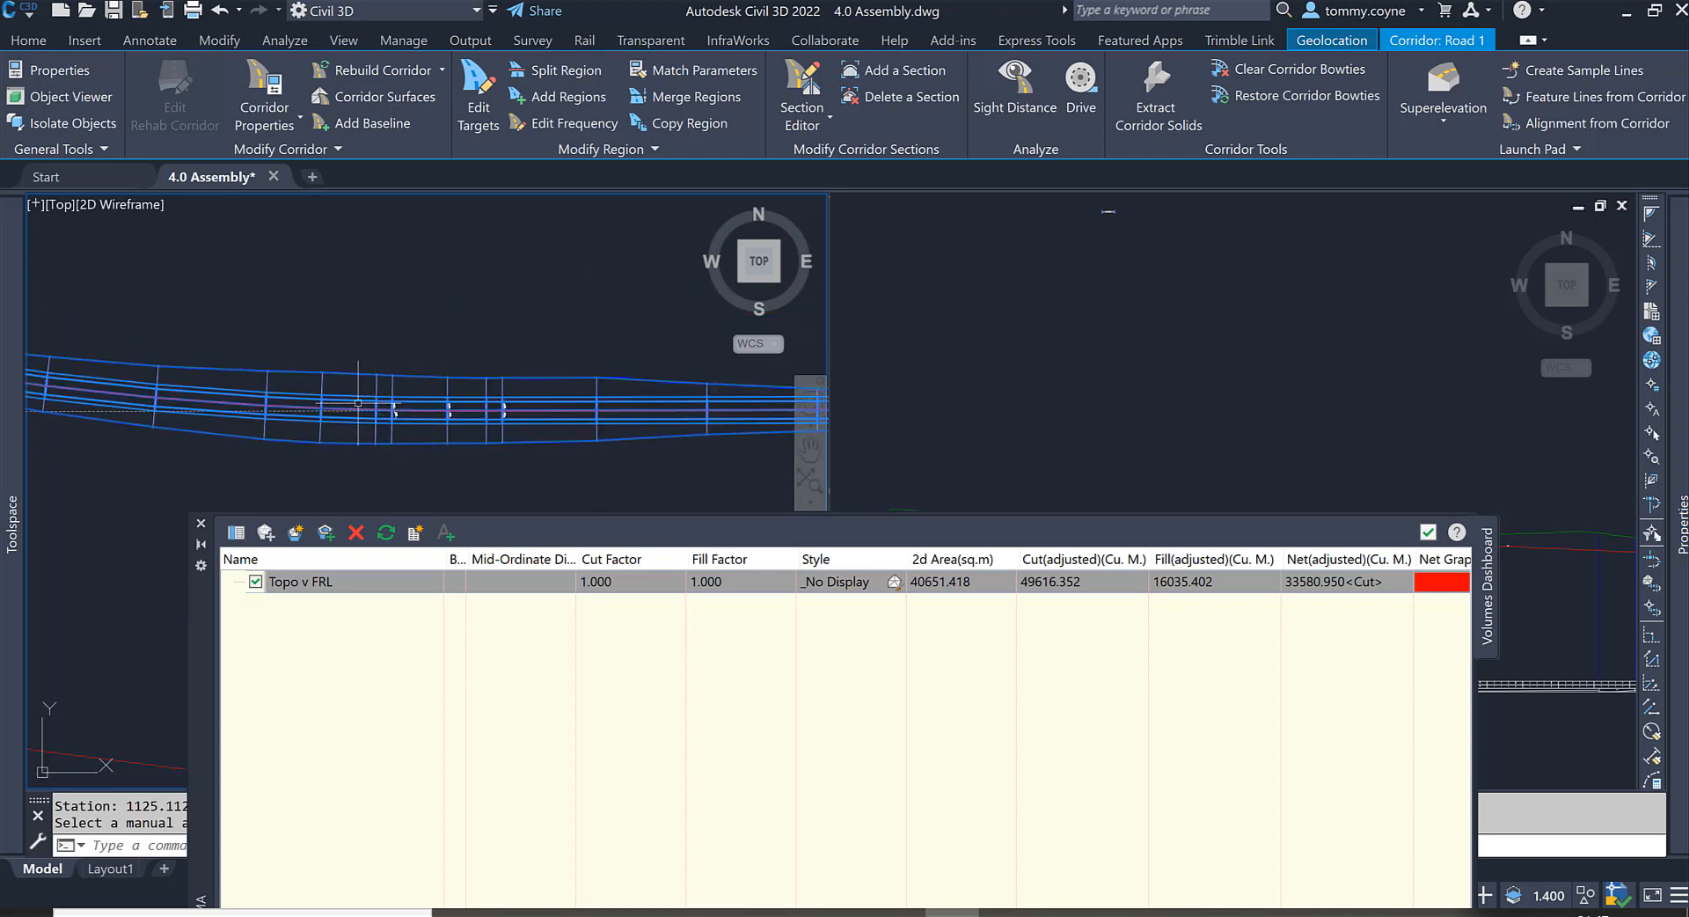
middle_click_drag(392, 409, 596, 404)
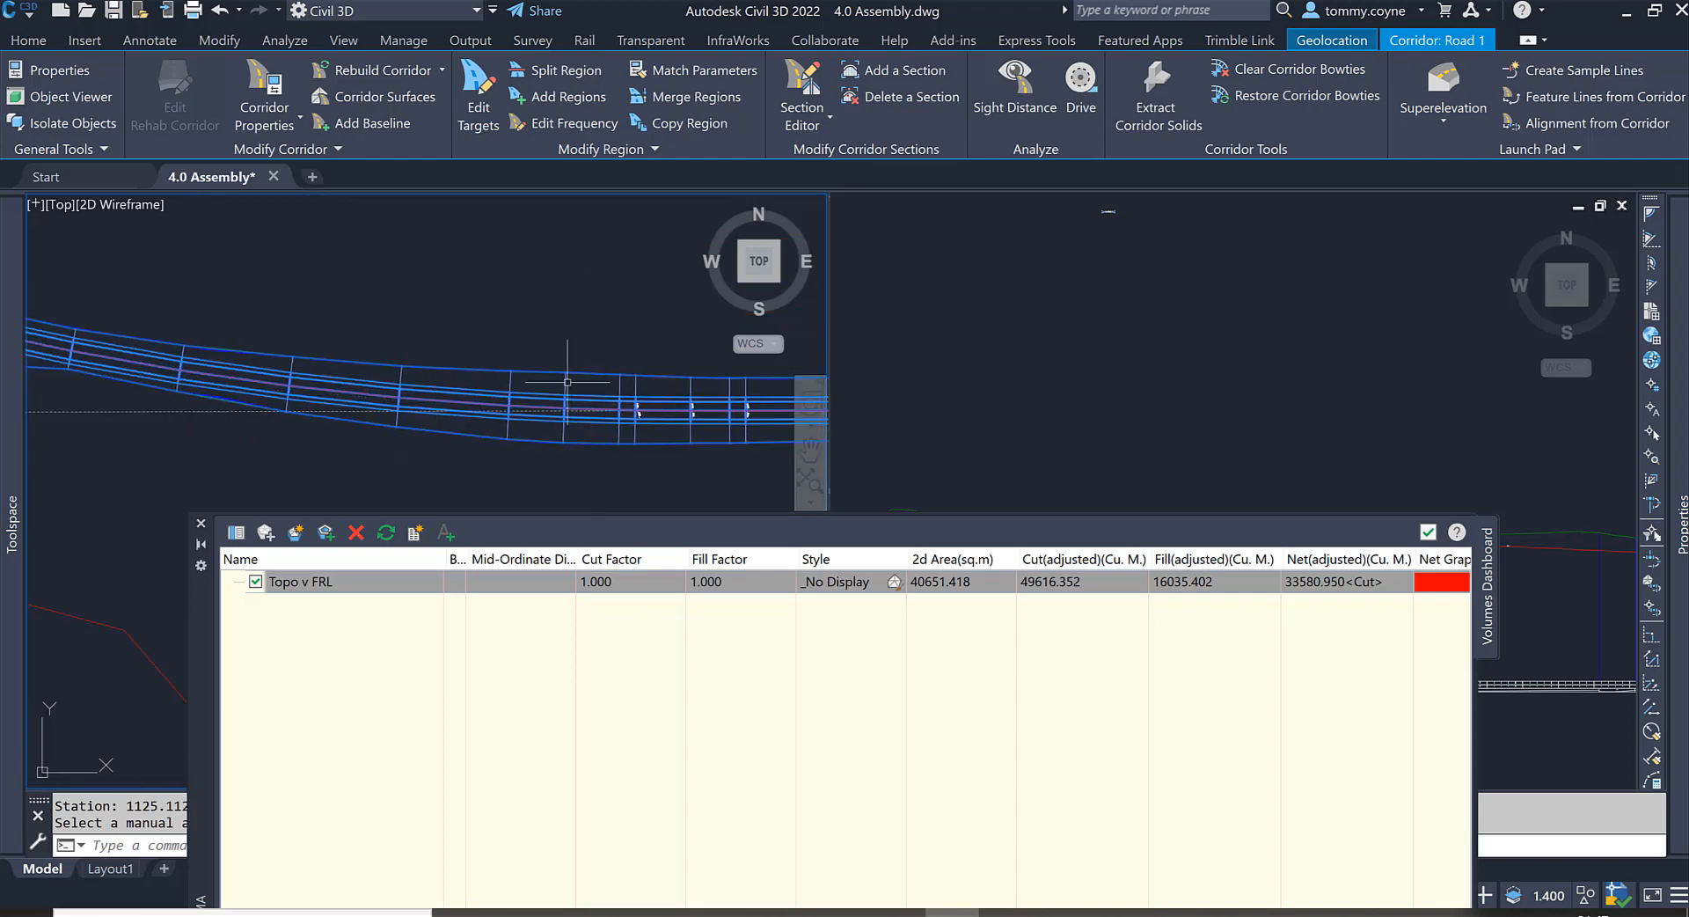
left_click(274, 72)
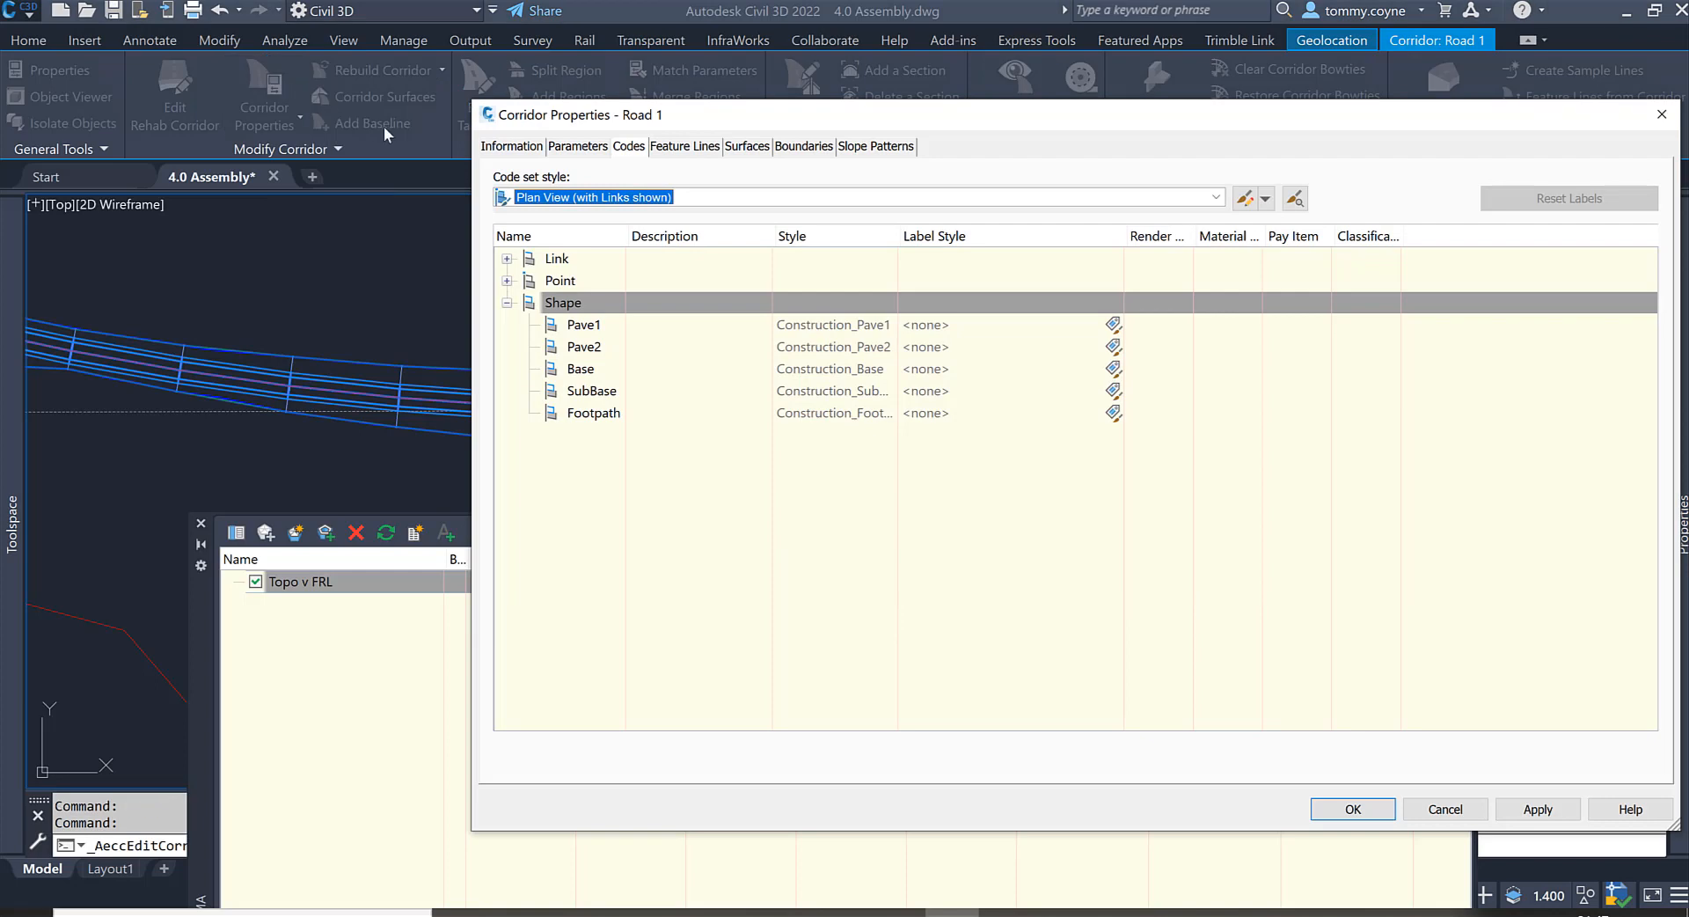
left_click(578, 146)
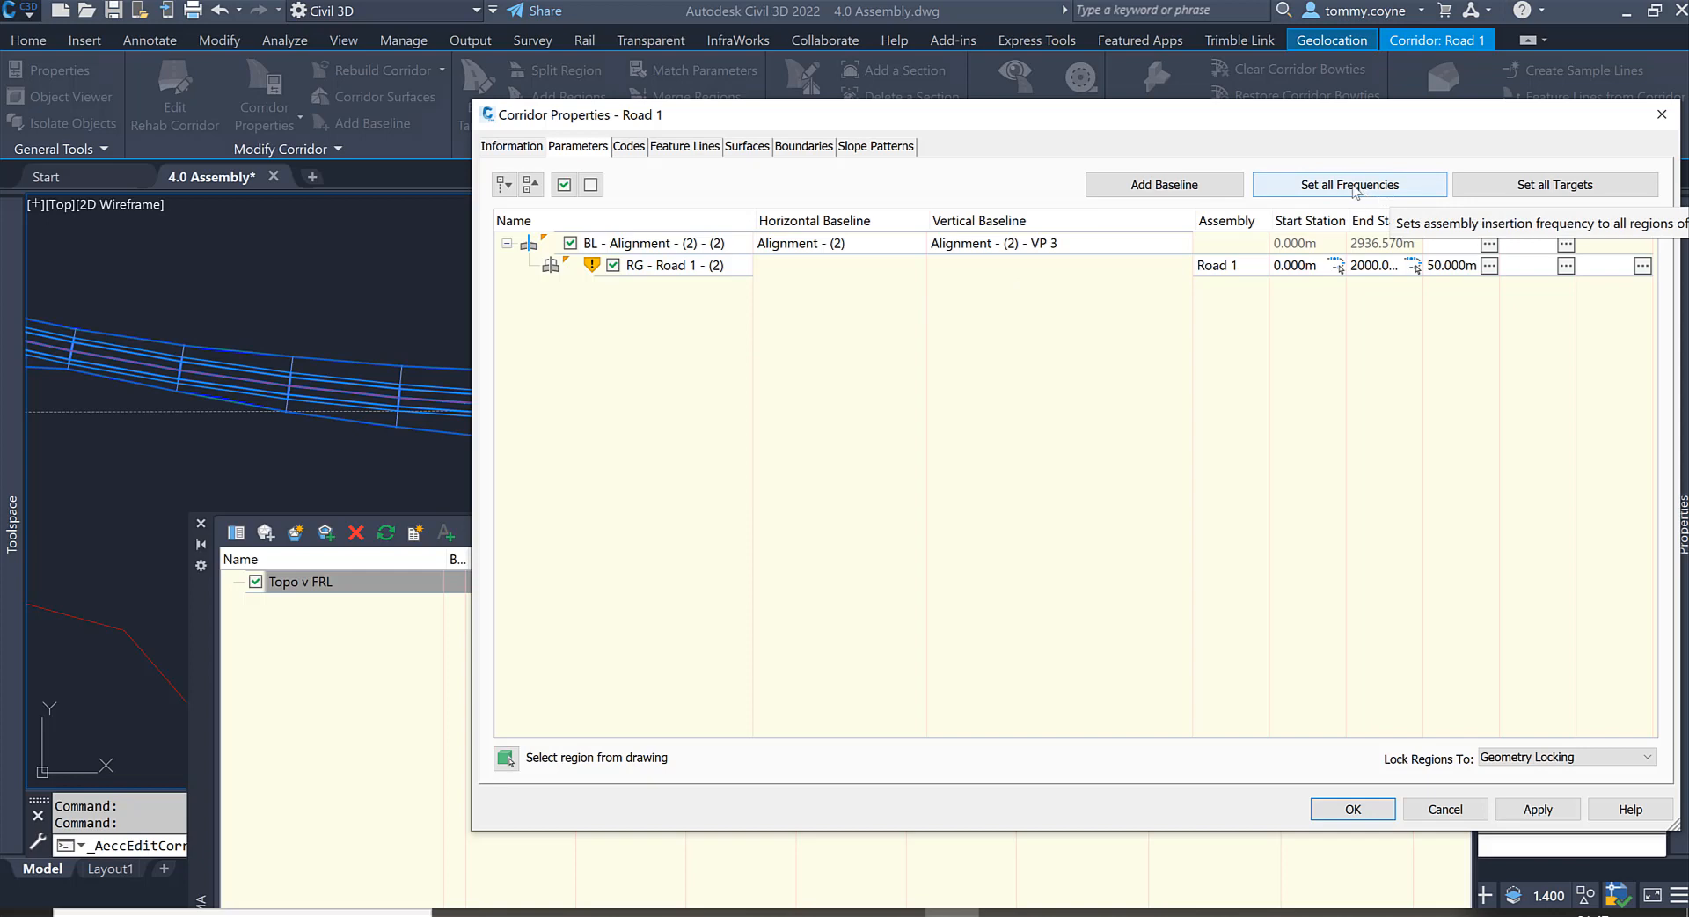
left_click(1332, 187)
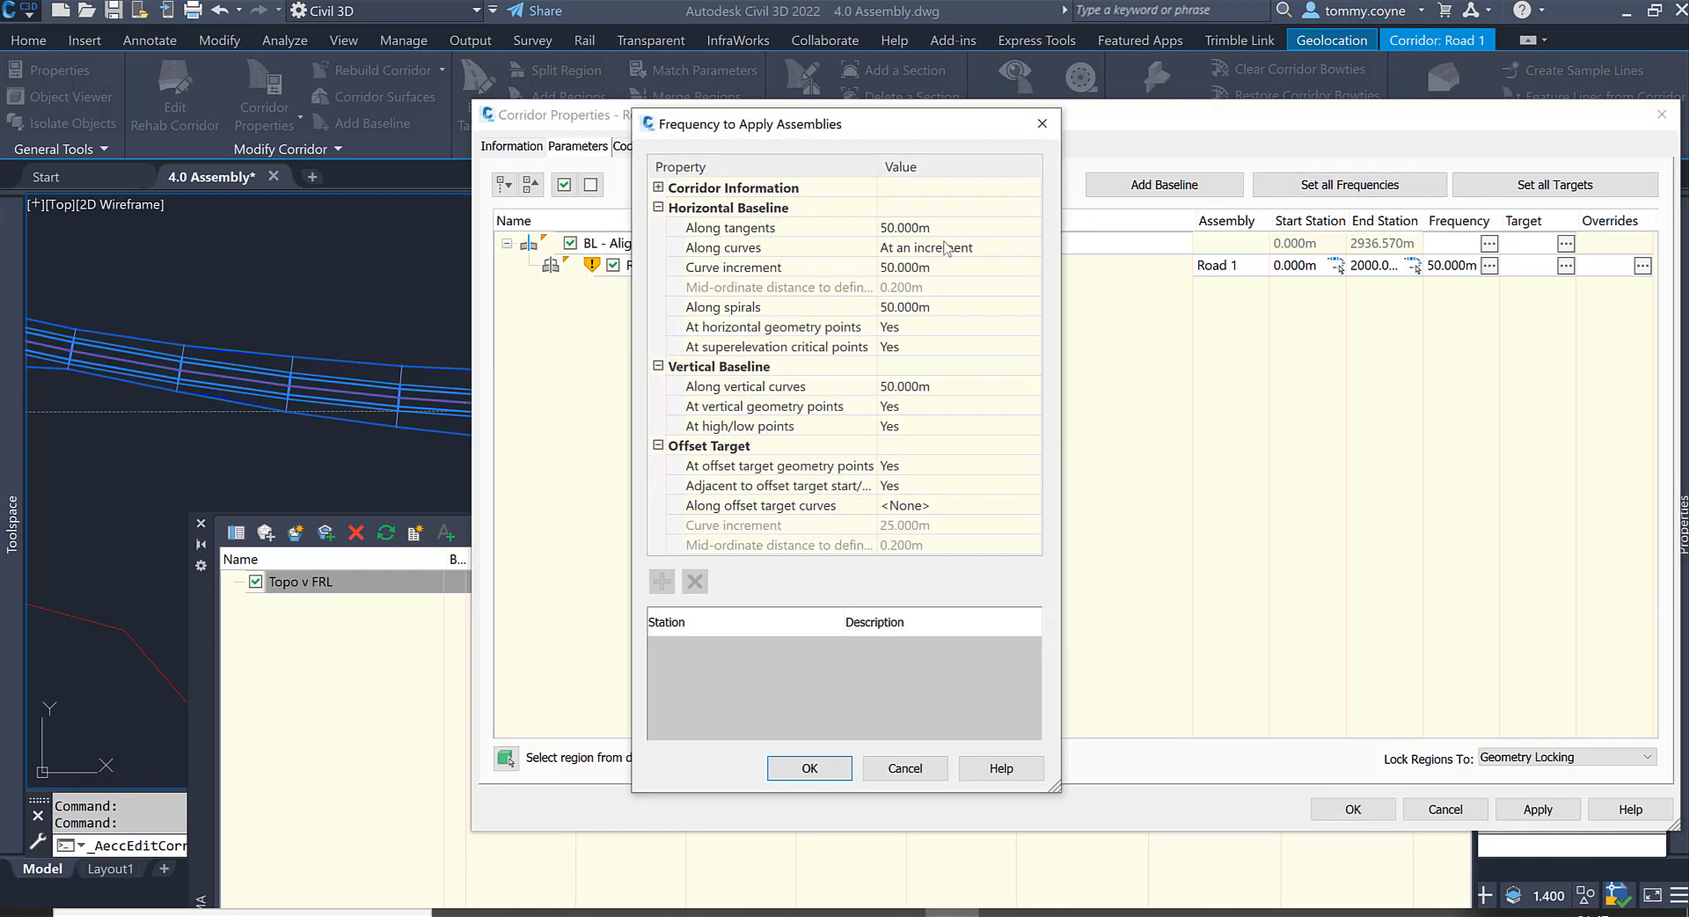
left_click(944, 231)
type("10")
key("Return")
left_click(947, 272)
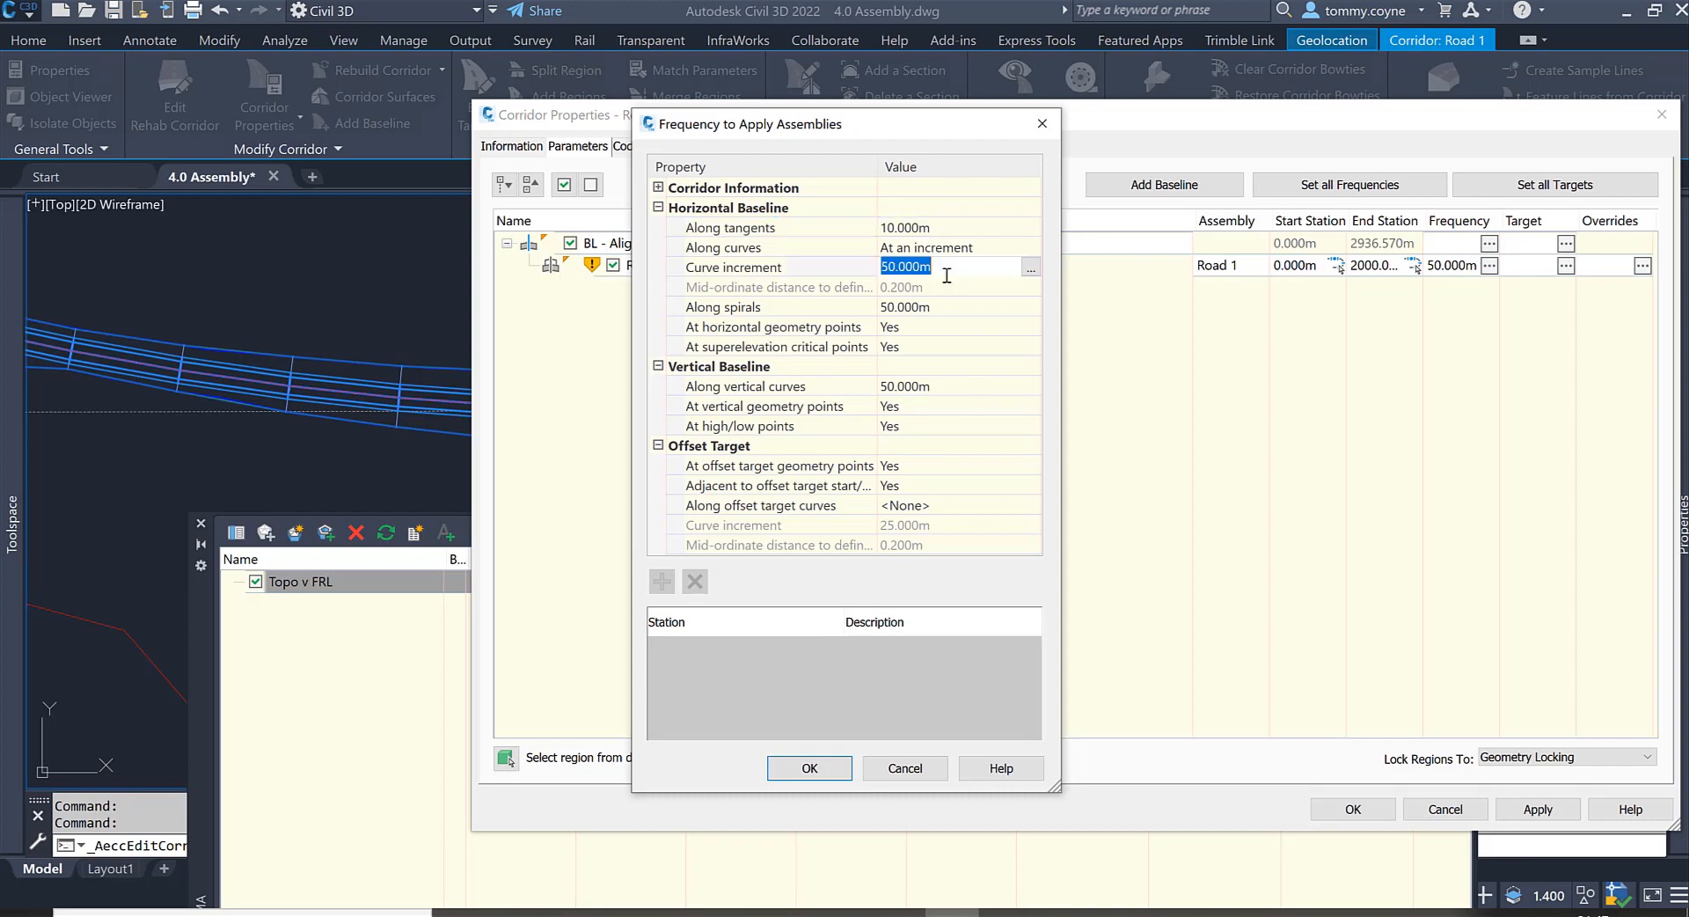
type("10")
key("Return")
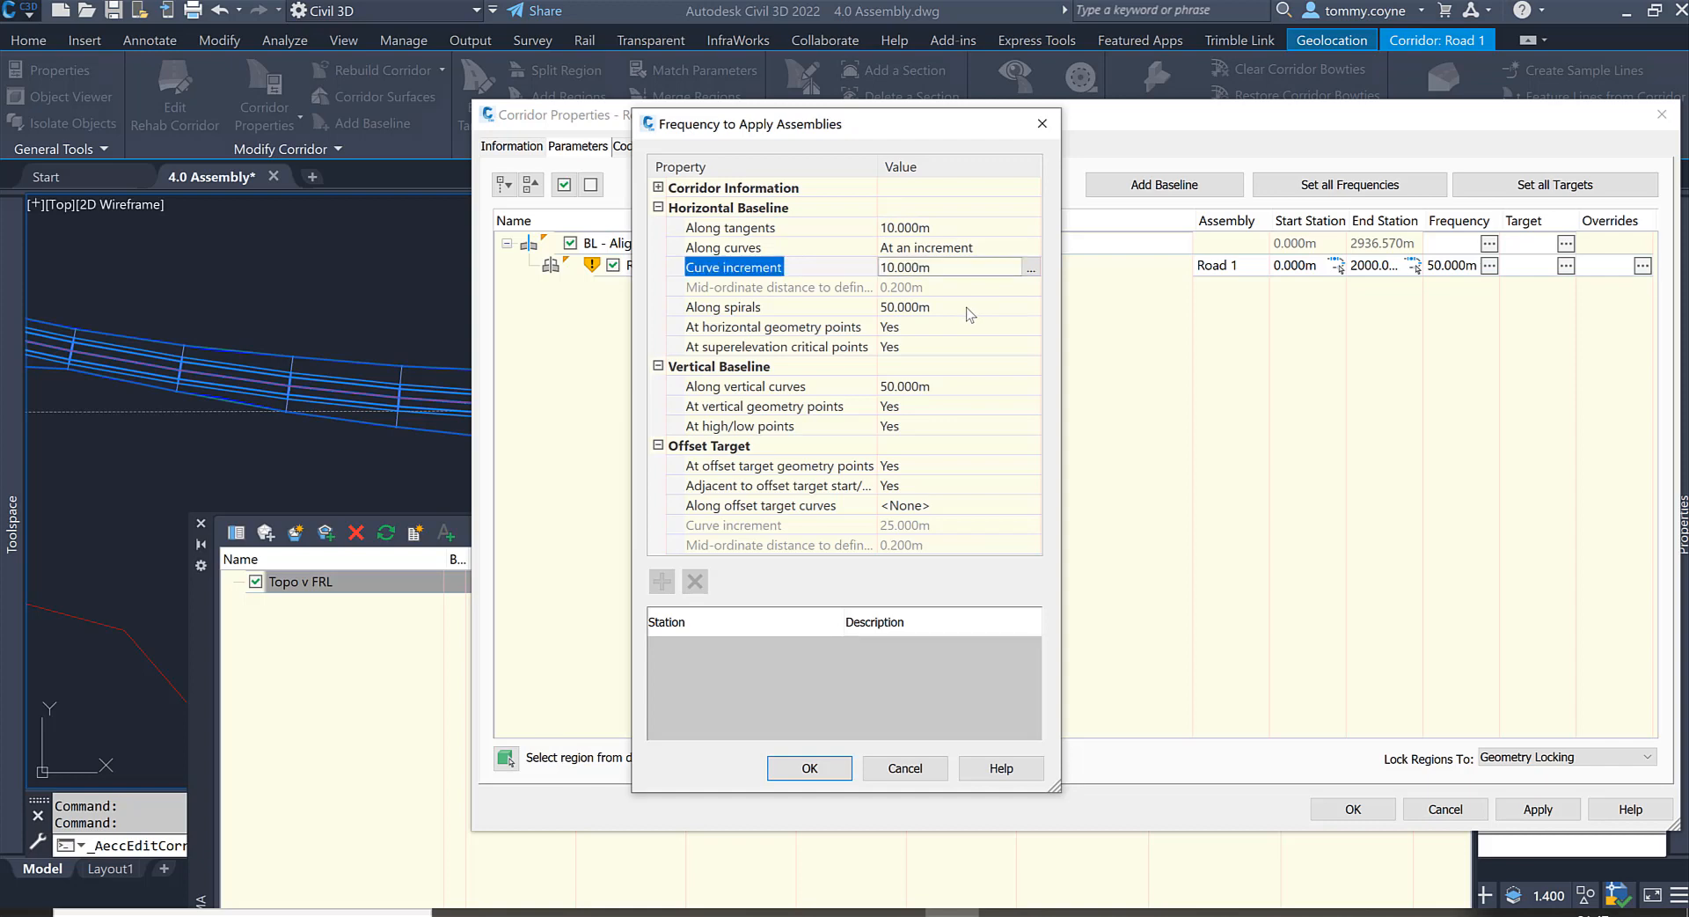
Set the assembly frequency along spirals and along vertical curves to 10 m, and rebuild the Road 1 corridor
left_click(966, 307)
type("10")
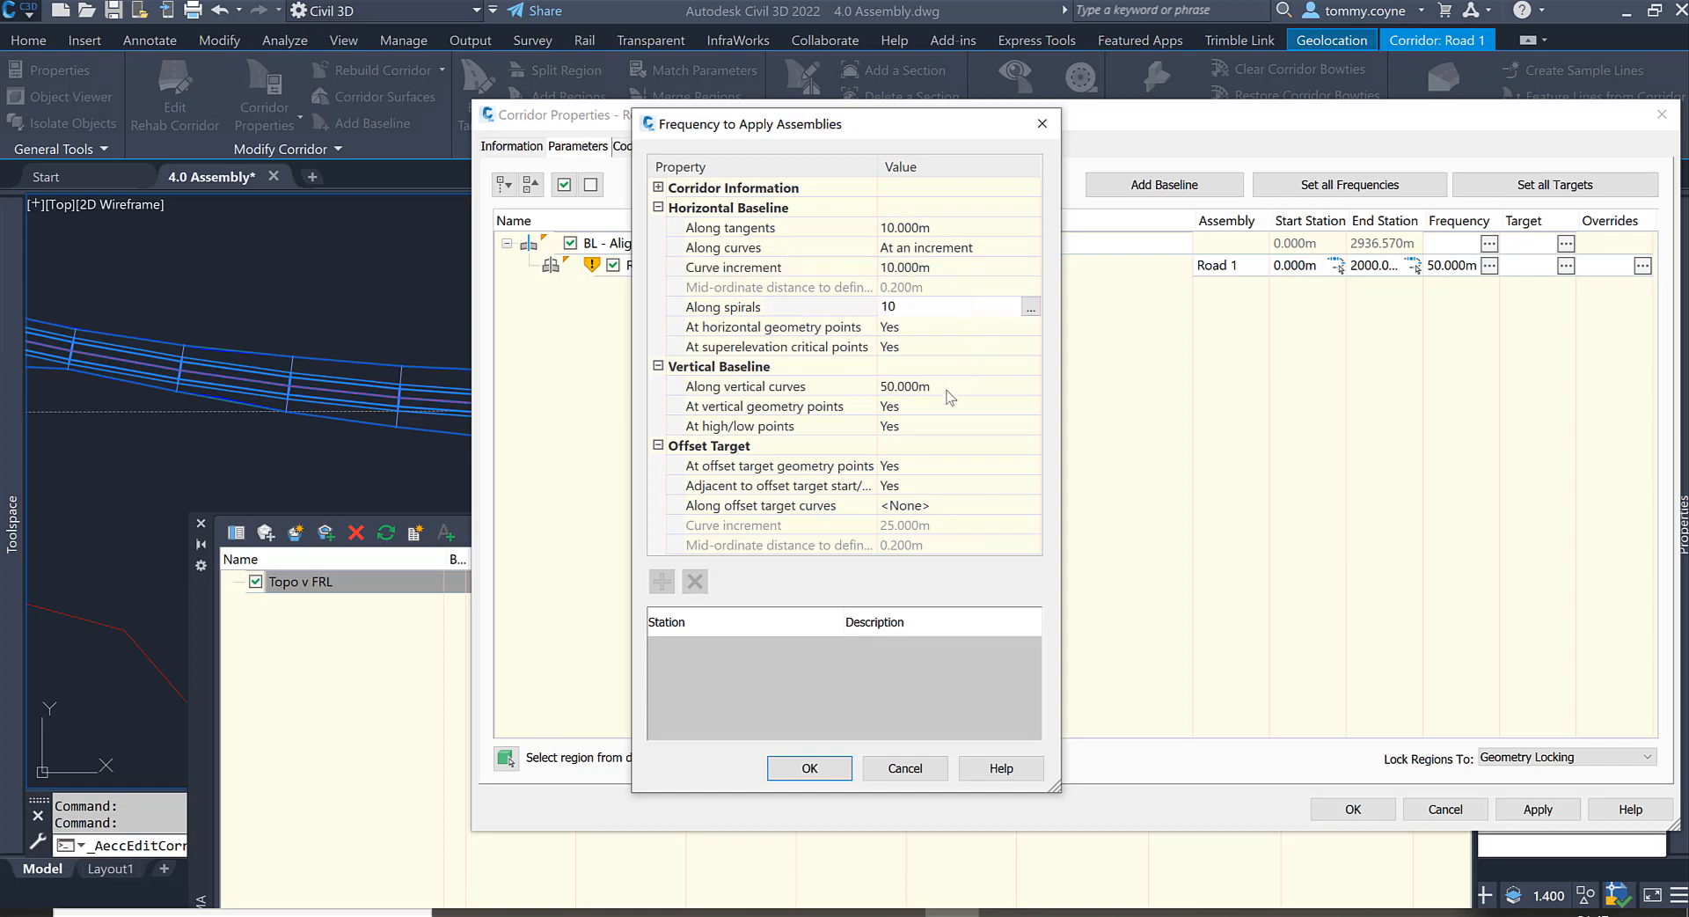
key("Return")
left_click(947, 389)
type("10")
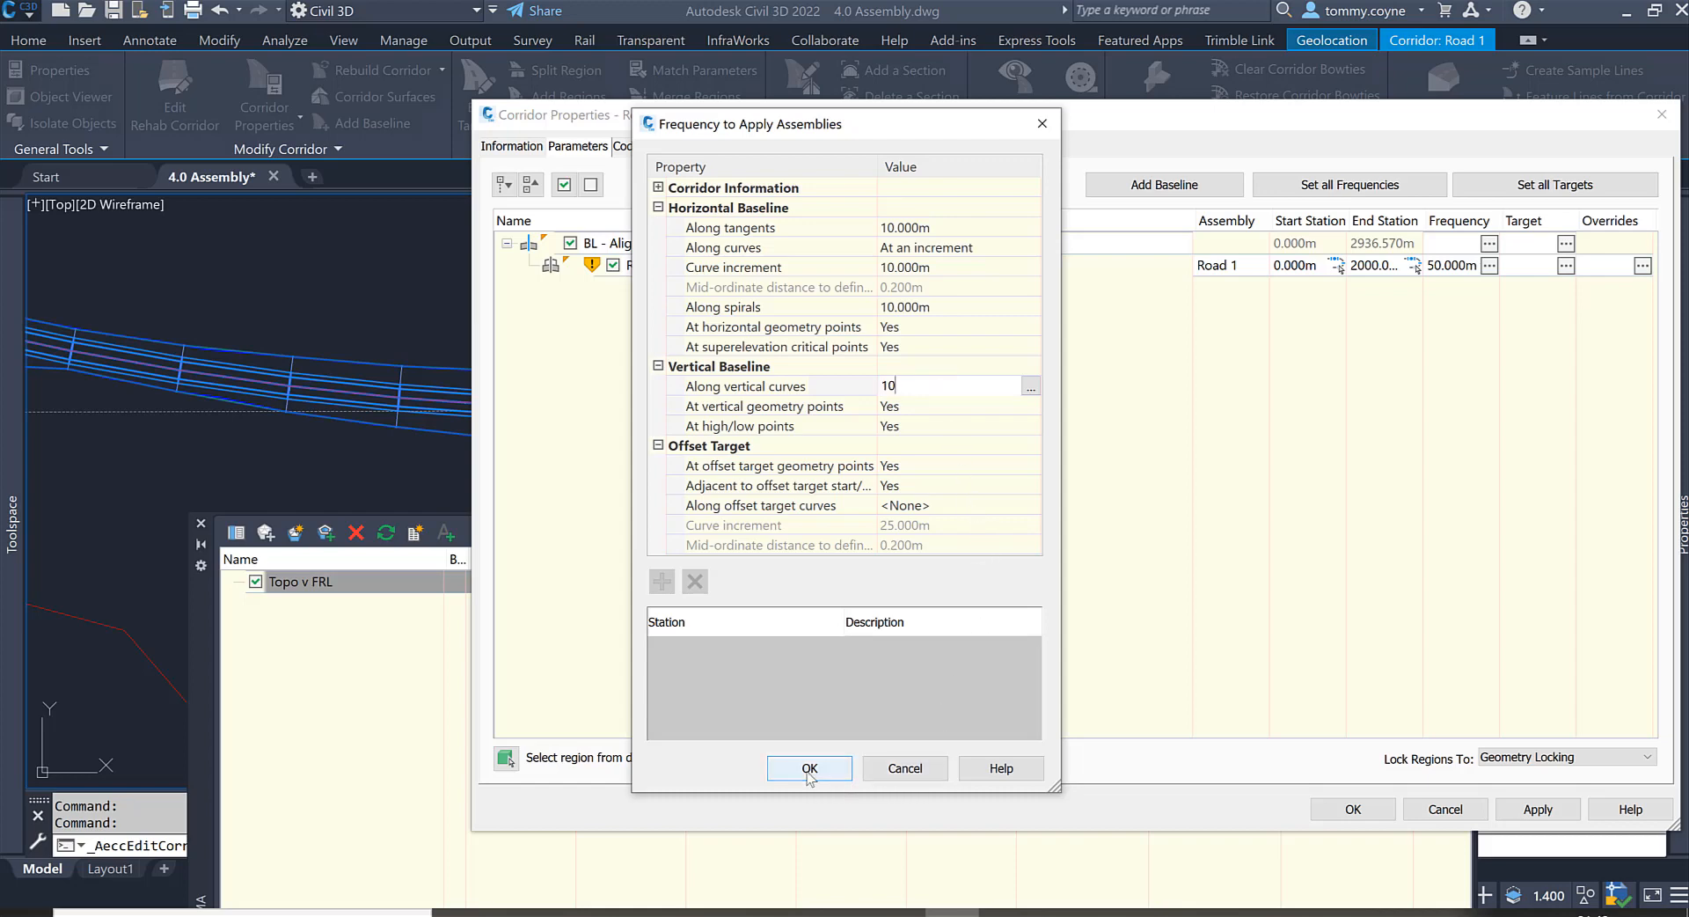
left_click(809, 769)
left_click(1343, 808)
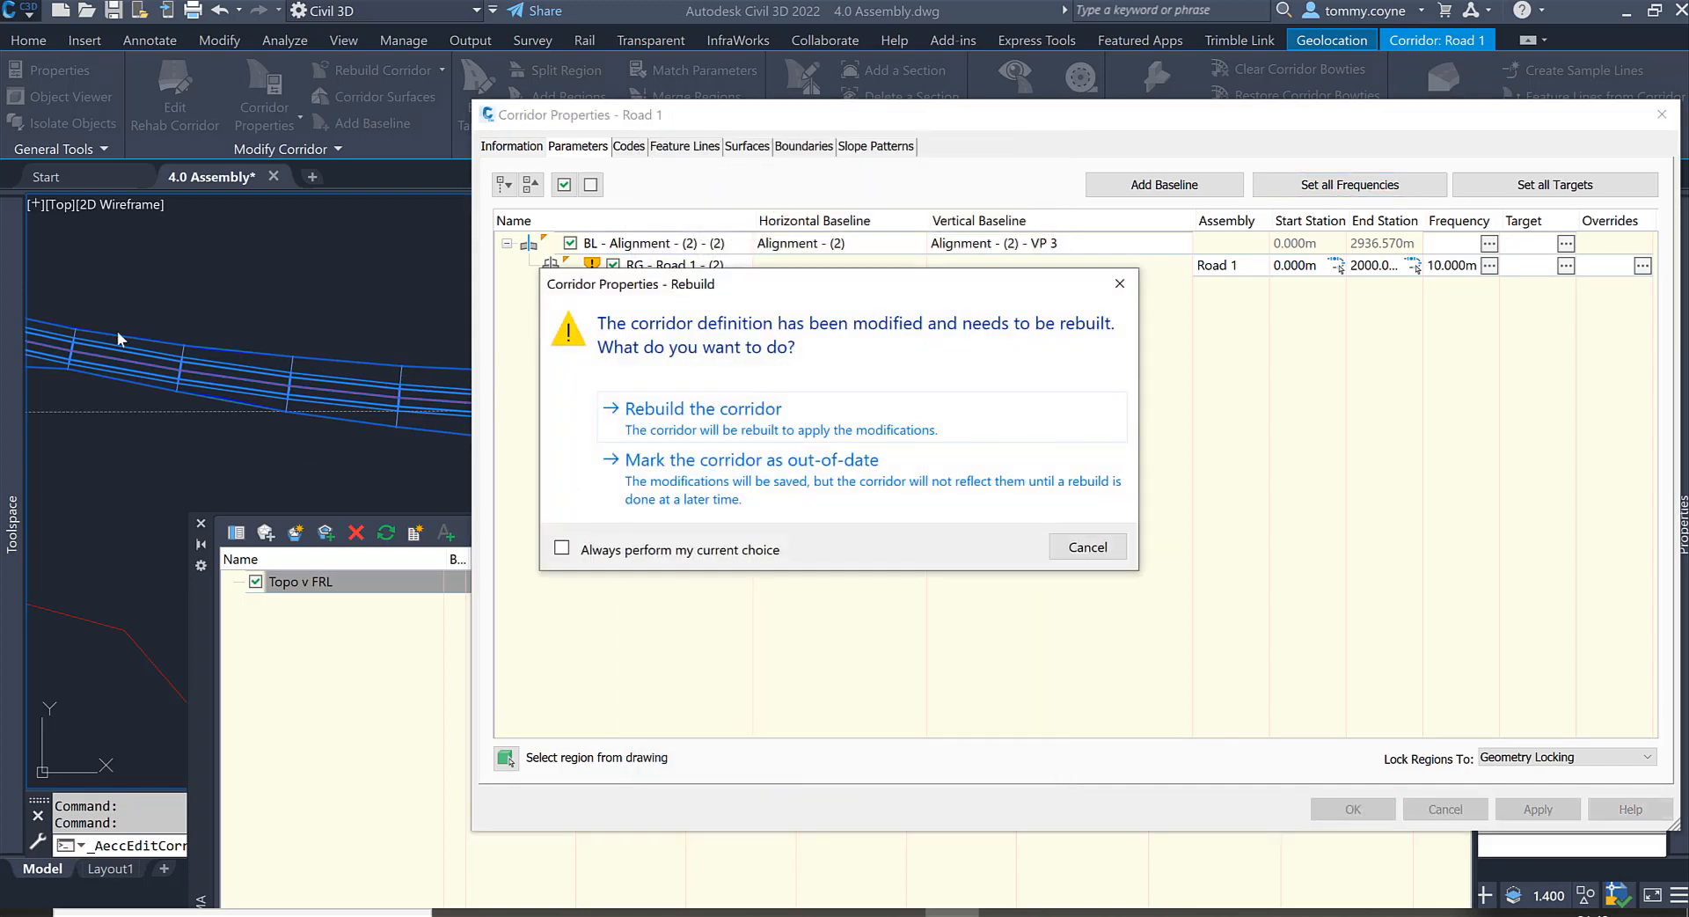
left_click(762, 418)
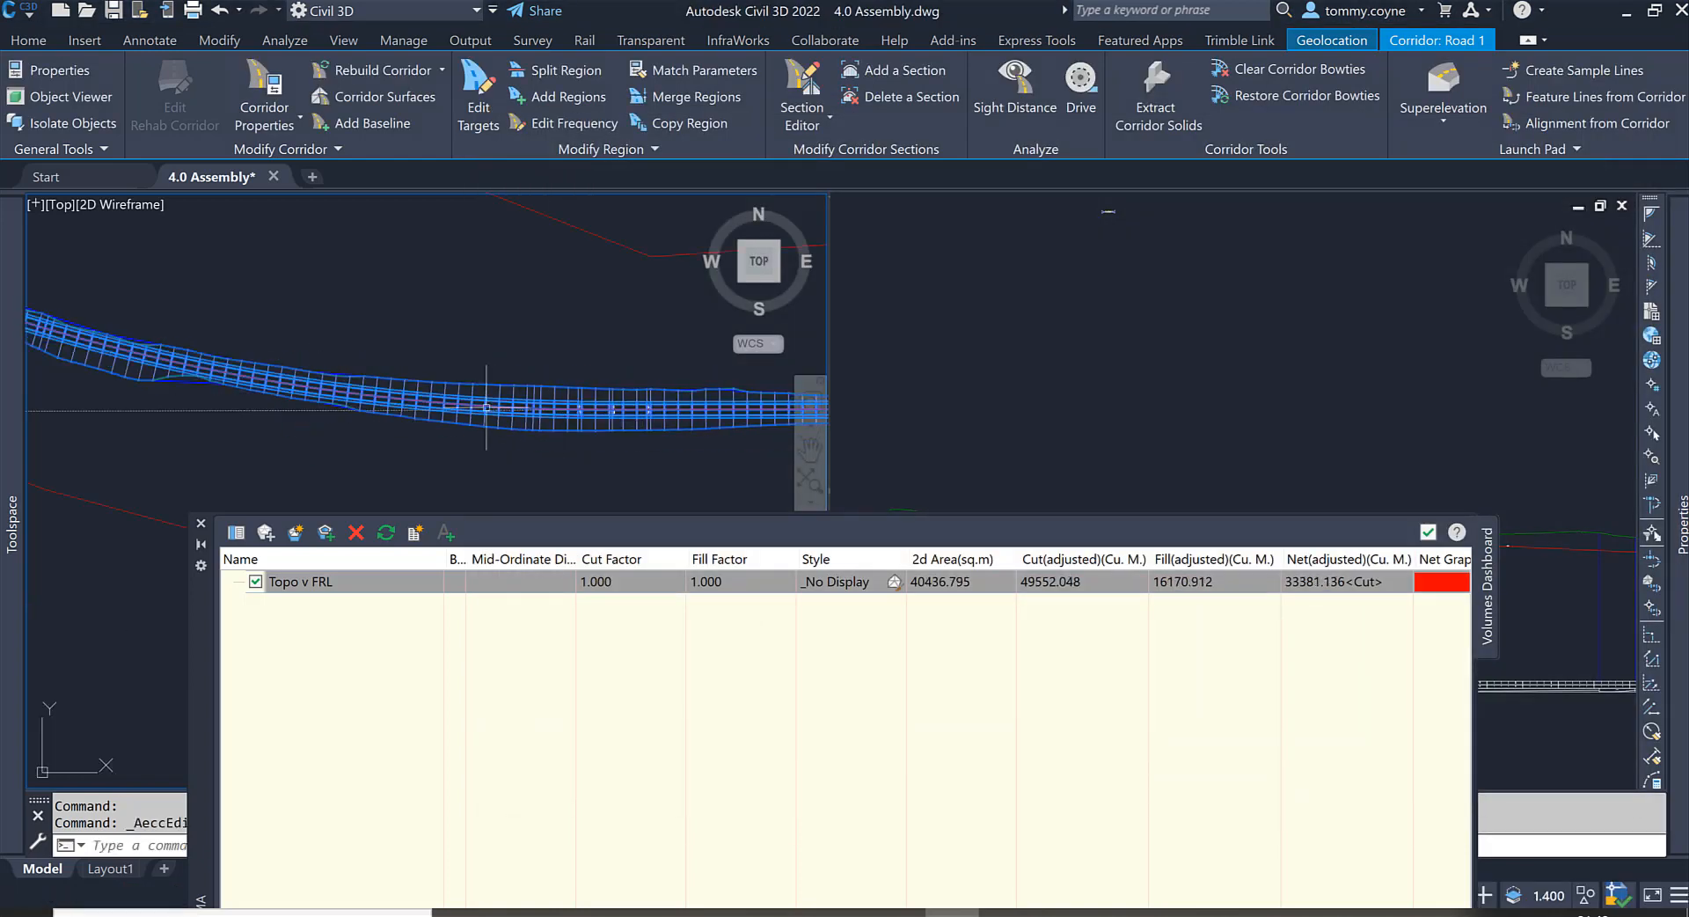
Inspect the section spacing along the rebuilt corridor and recompute the cut and fill volumes of Topo v FRL
scroll(479, 410, "up", 4)
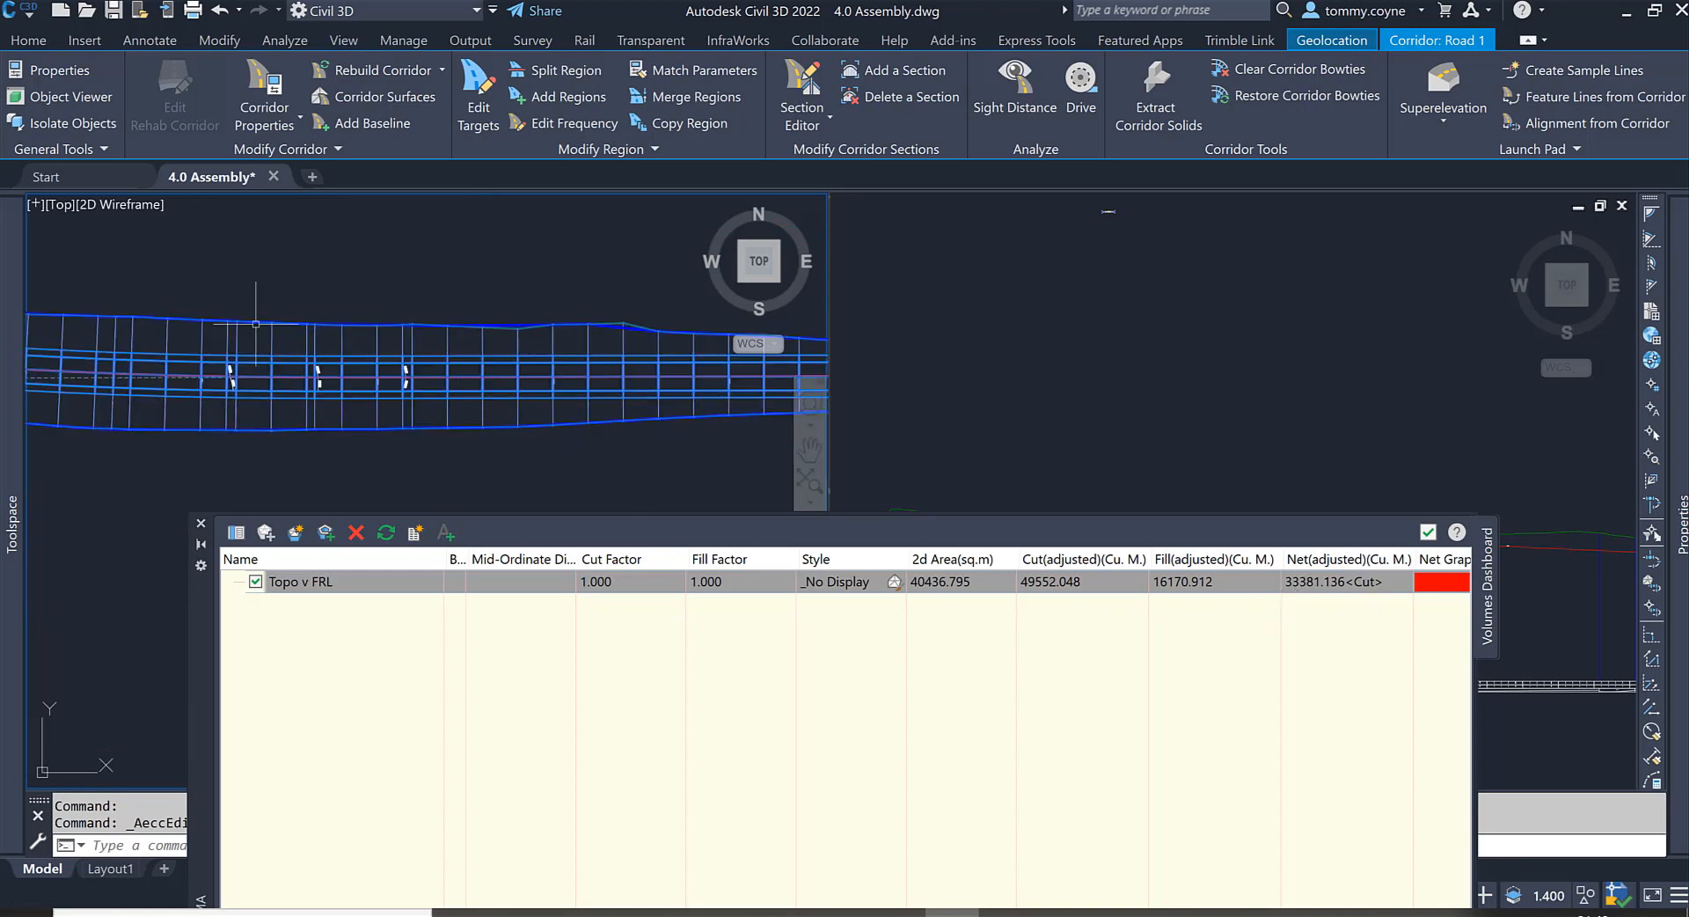
left_click(328, 249)
left_click(292, 260)
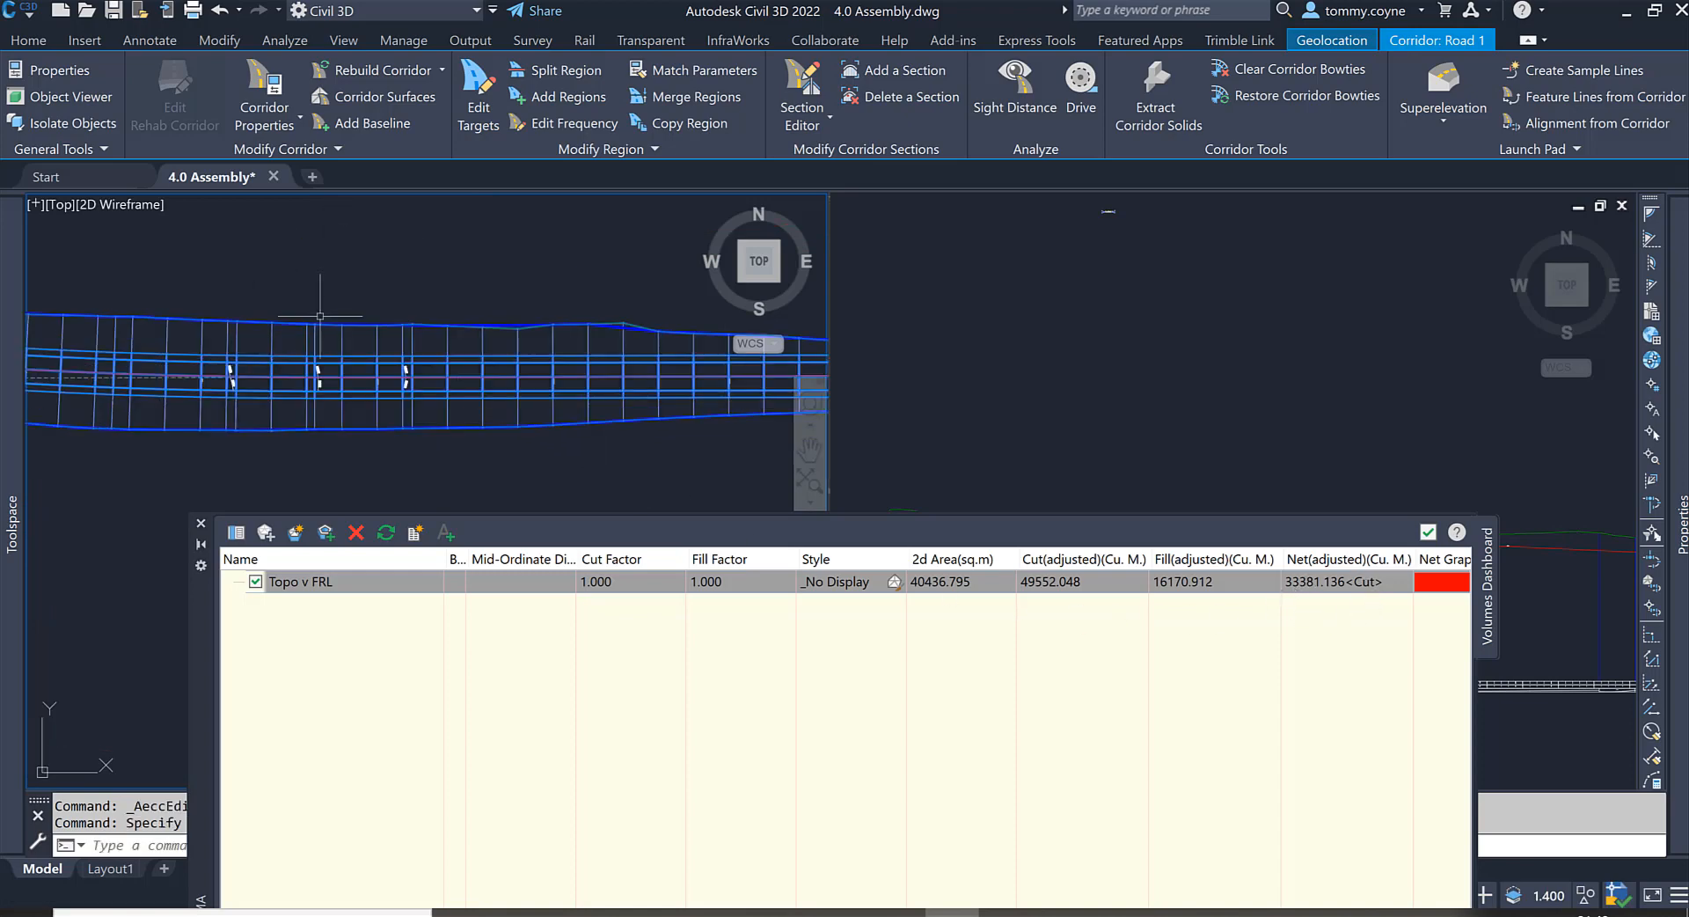
left_click(380, 535)
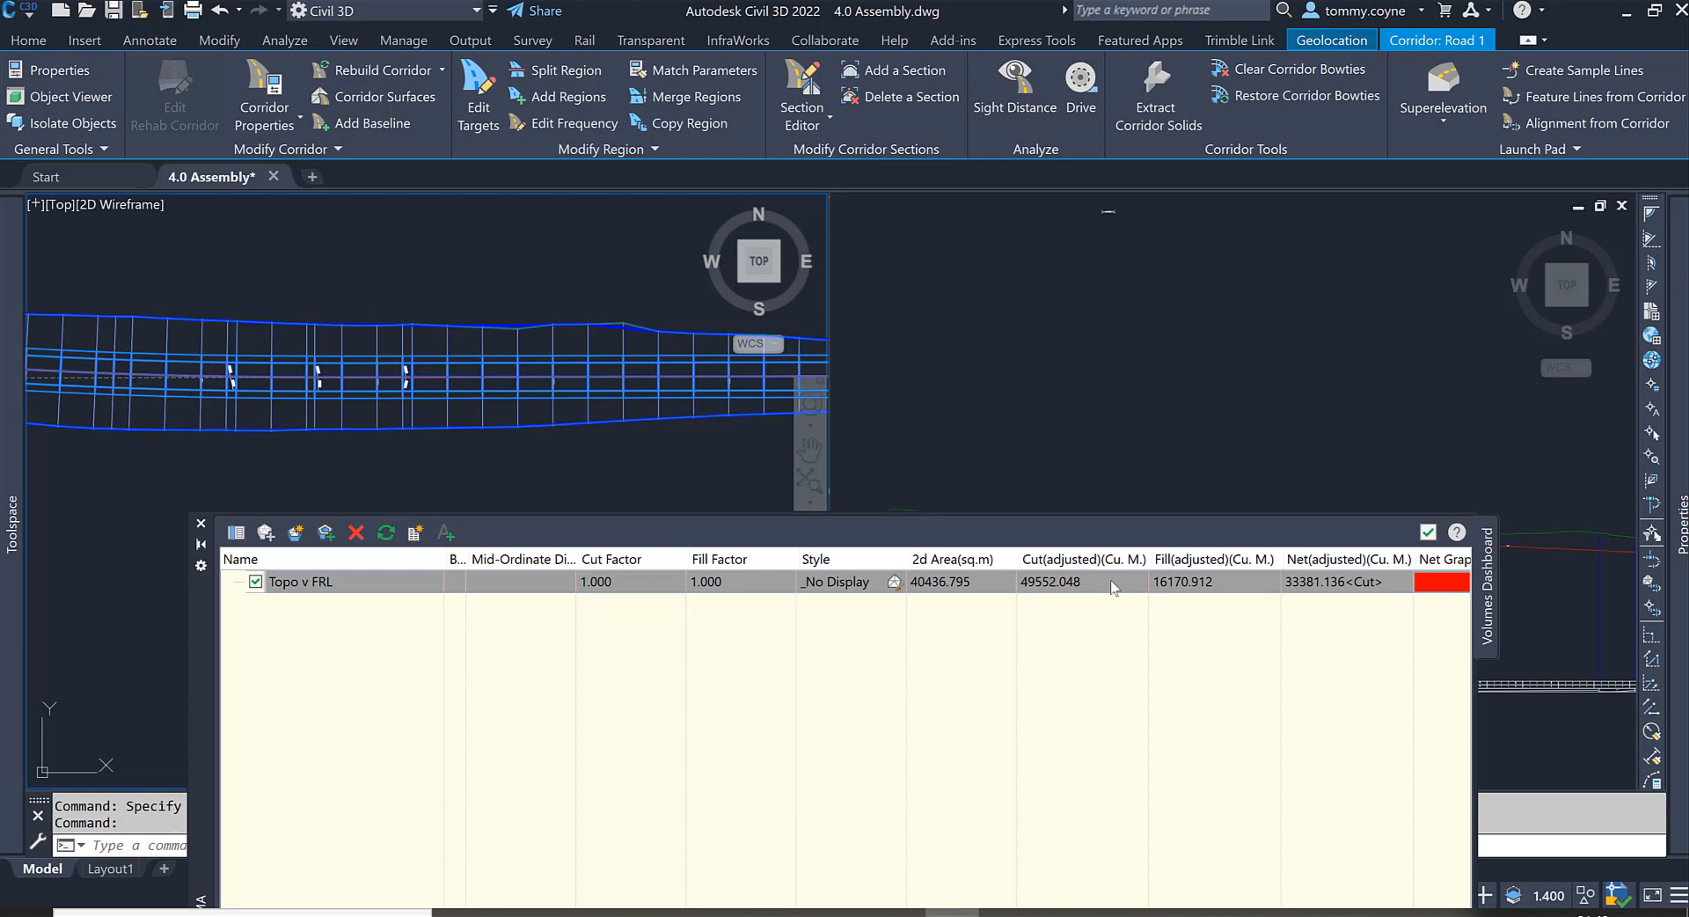
scroll(368, 336, "down", 2)
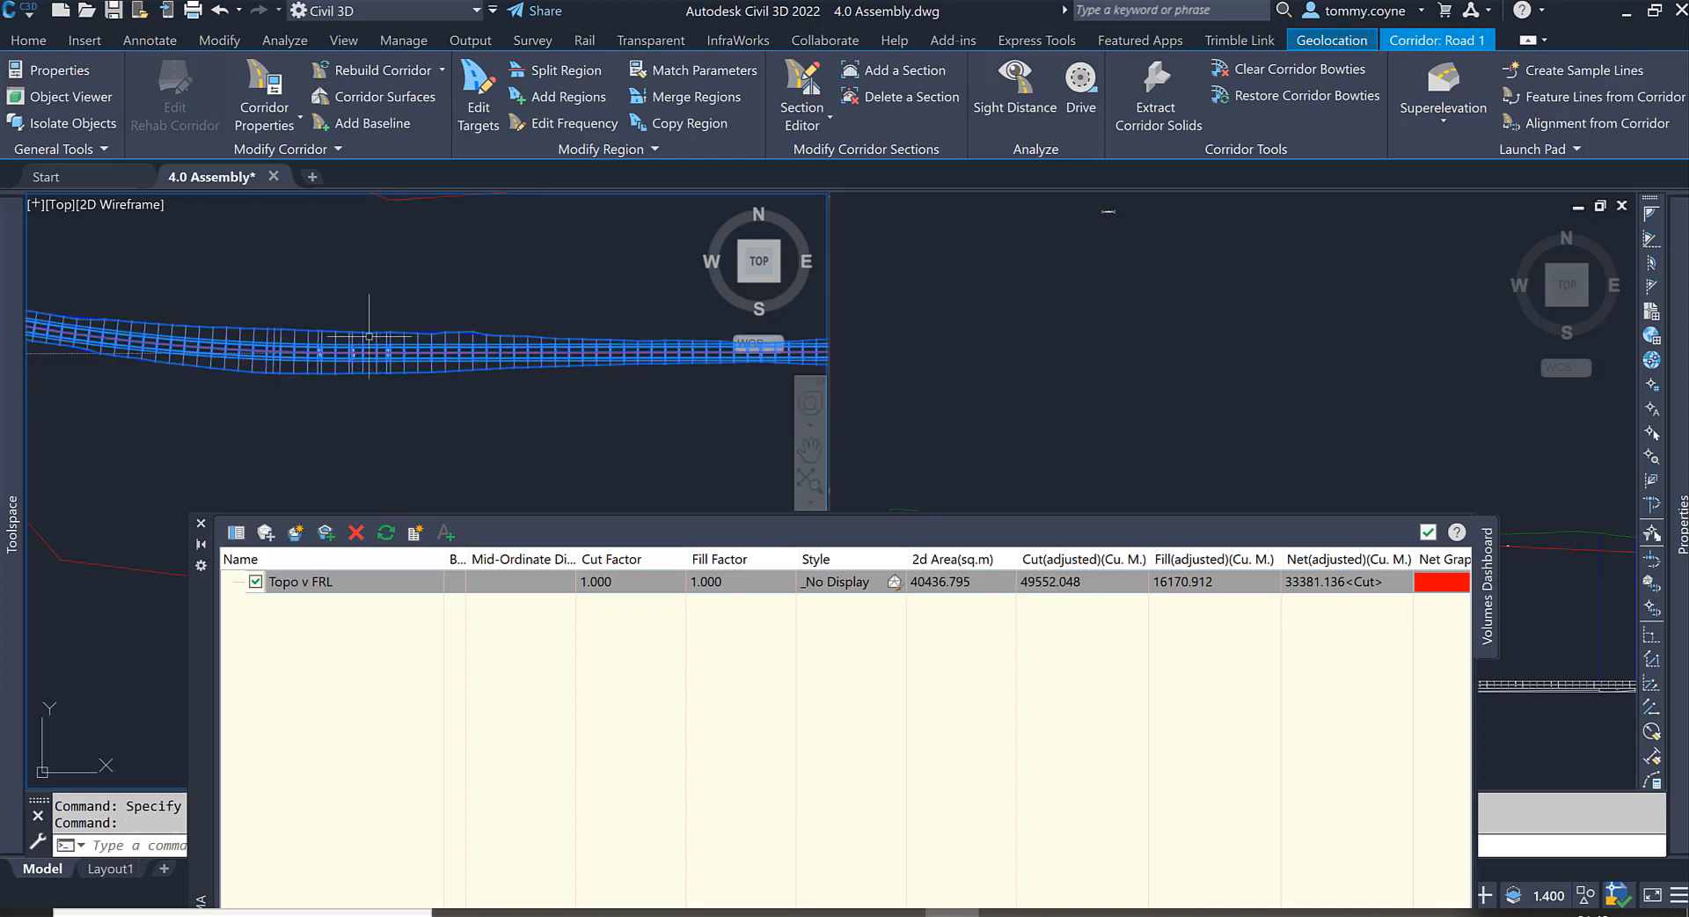